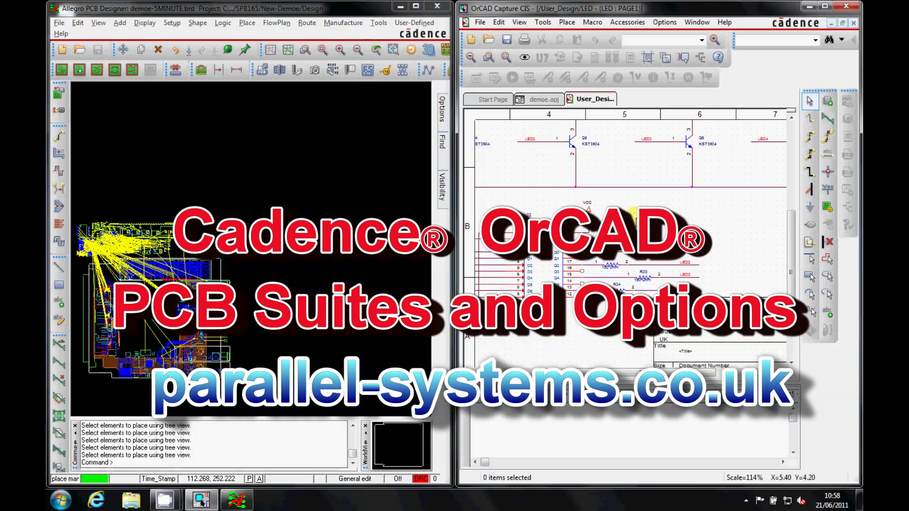
# - Place resistors R31 and R32 on the board, then window-select the whole LED circuit
pyautogui.click(648, 243)
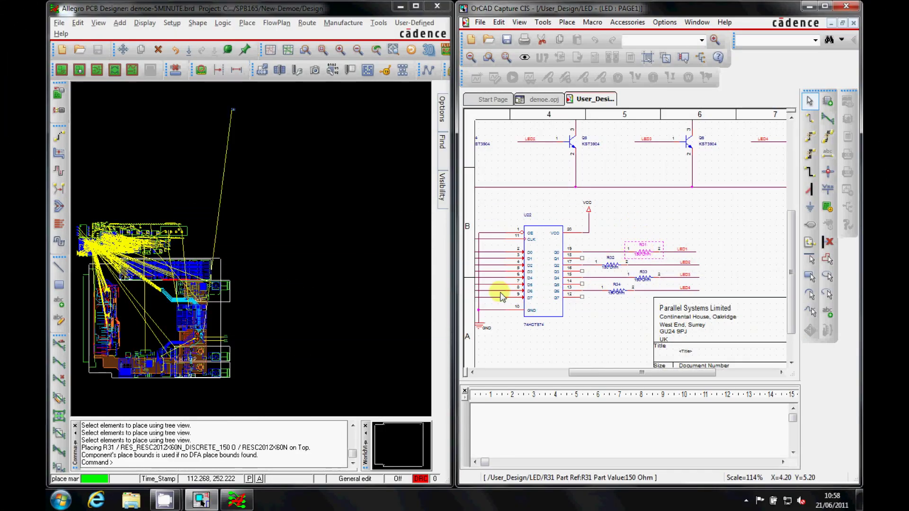
pyautogui.click(227, 331)
pyautogui.scroll(4, 228, 331)
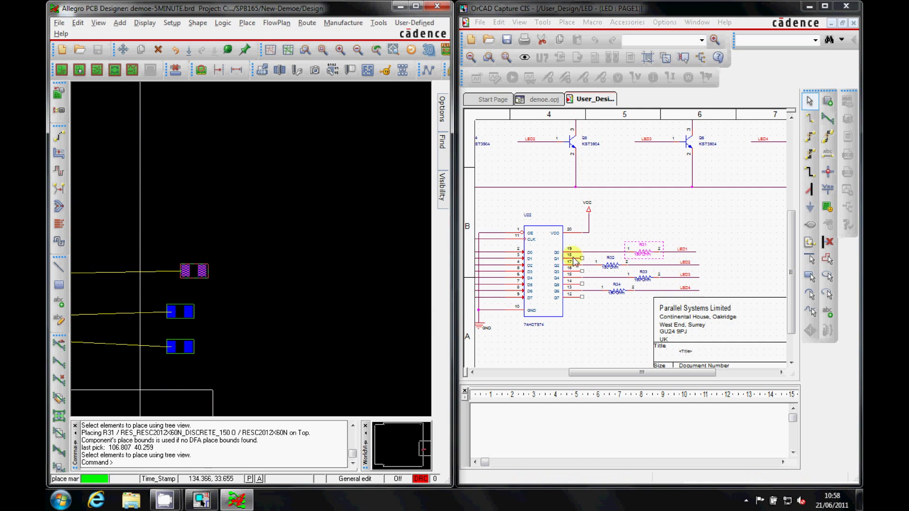
pyautogui.click(614, 266)
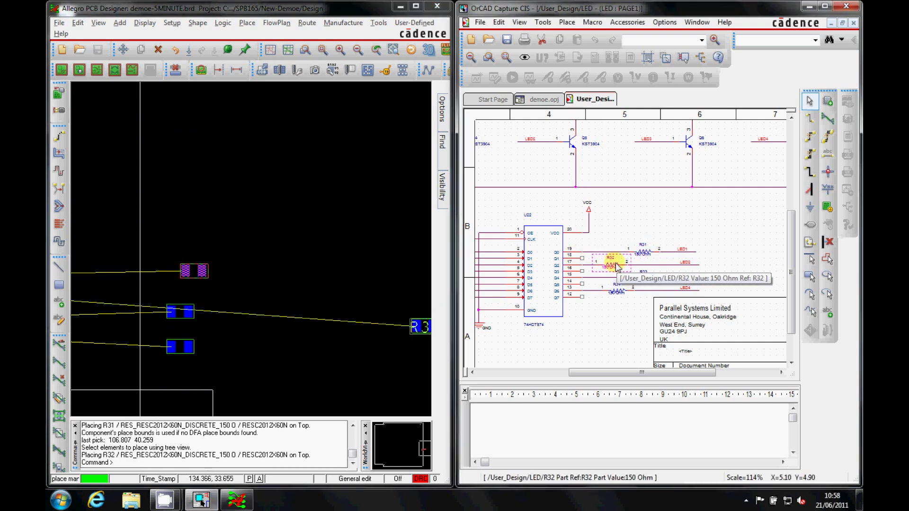
pyautogui.click(201, 244)
pyautogui.press('o')
pyautogui.moveTo(758, 138); pyautogui.dragTo(490, 223)
# - Place LEDs D1–D4, transistors Q4–Q7 and resistors R27–R30 on the board
pyautogui.click(246, 243)
pyautogui.click(237, 272)
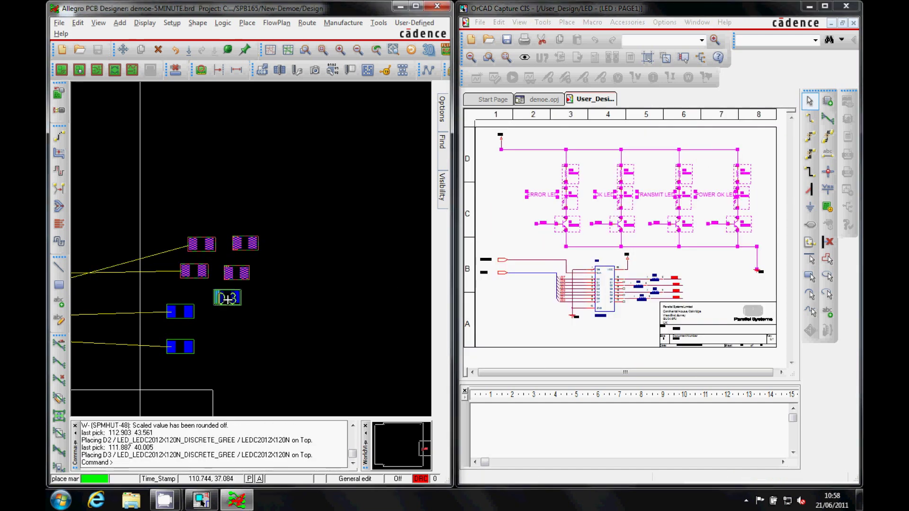
pyautogui.click(228, 298)
pyautogui.click(224, 332)
pyautogui.click(282, 349)
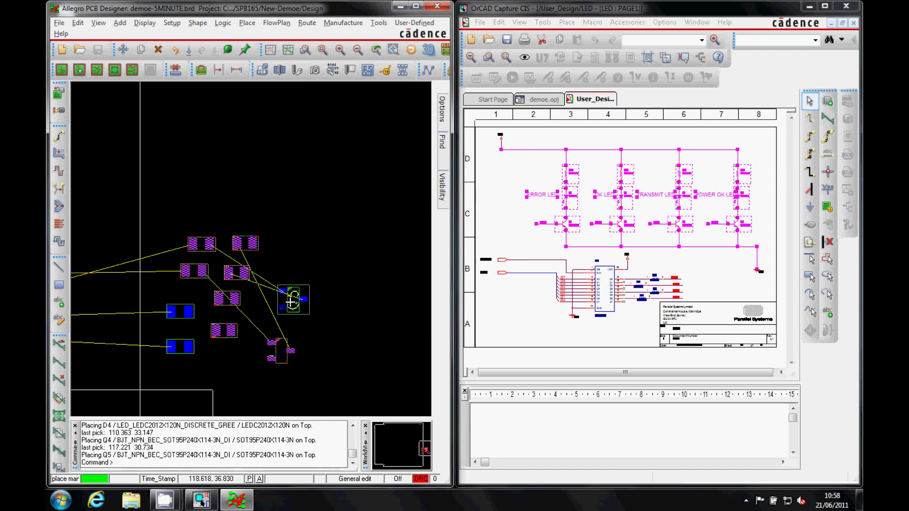
pyautogui.click(288, 297)
pyautogui.click(290, 268)
pyautogui.click(299, 230)
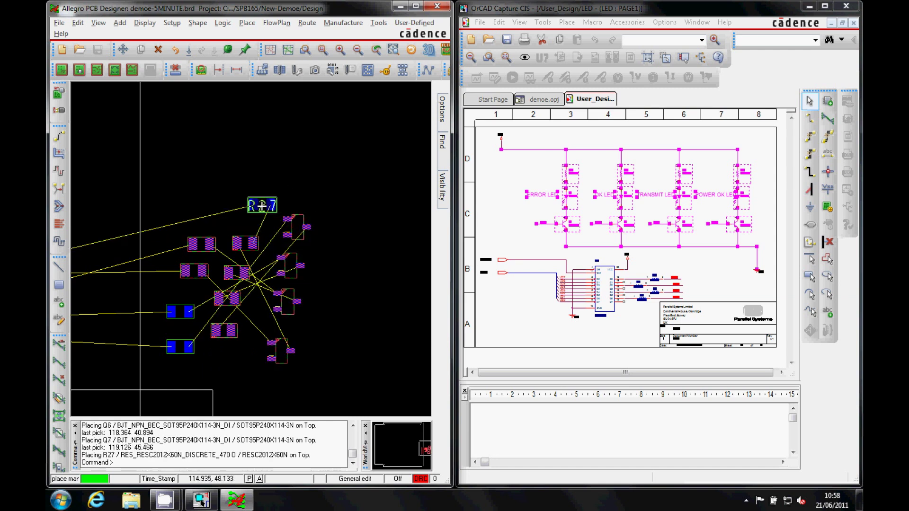
pyautogui.click(242, 211)
pyautogui.click(196, 210)
pyautogui.click(155, 210)
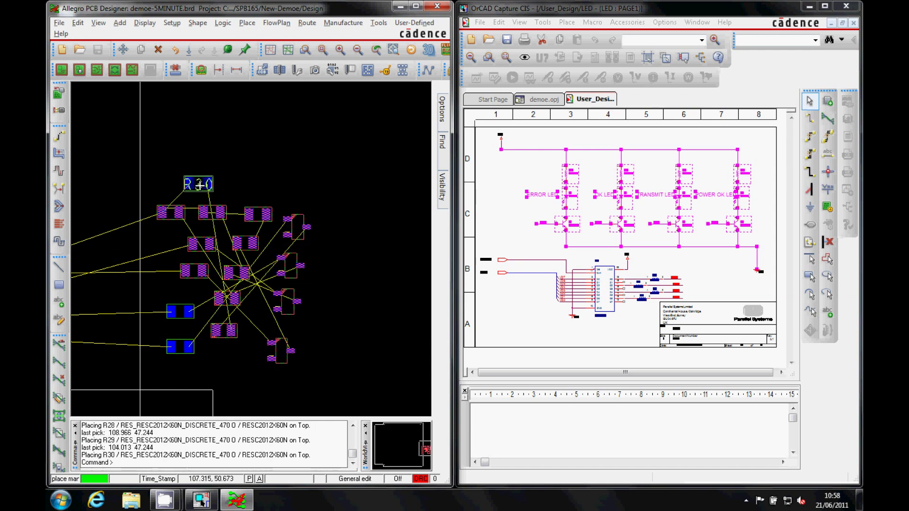
pyautogui.click(185, 183)
pyautogui.click(300, 179)
# - Cross-probe LED D3 and the LED3 net from the schematic to the board
pyautogui.click(651, 204)
pyautogui.keyDown('ctrl'); pyautogui.scroll(3, 623, 245); pyautogui.keyUp('ctrl')
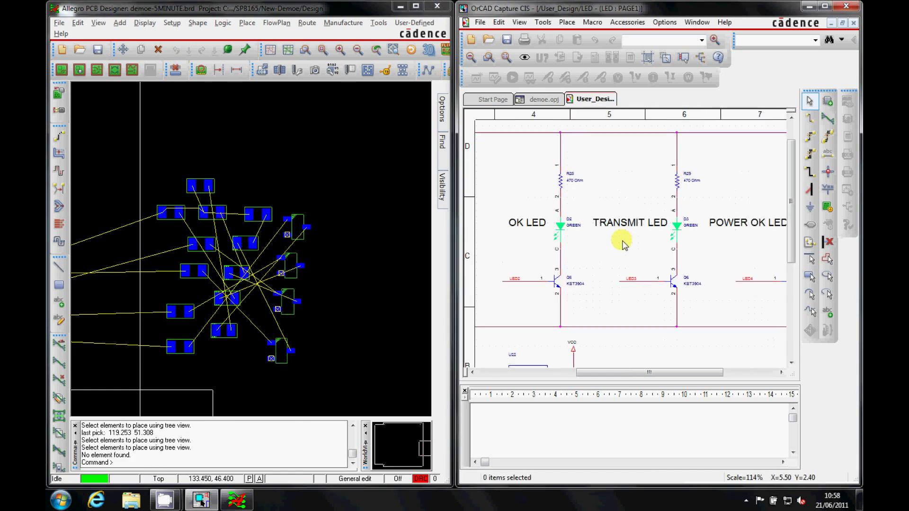
pyautogui.click(683, 242)
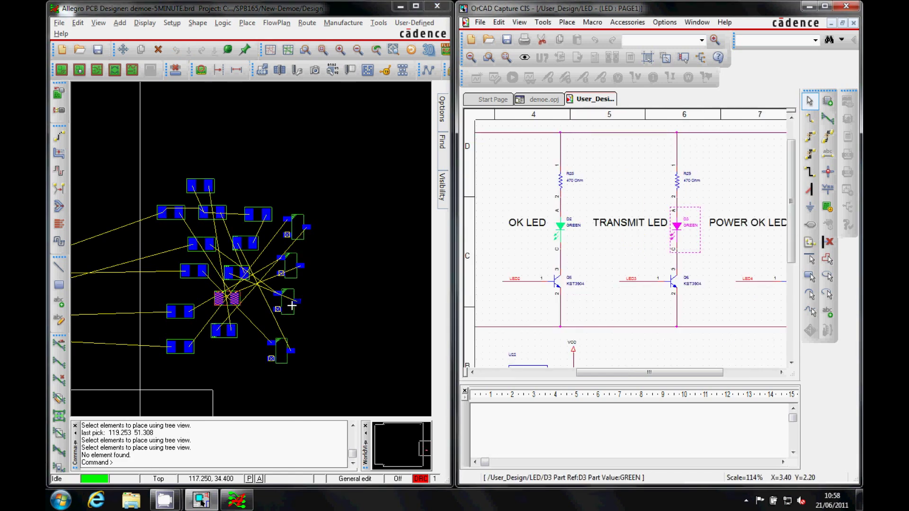
pyautogui.click(670, 283)
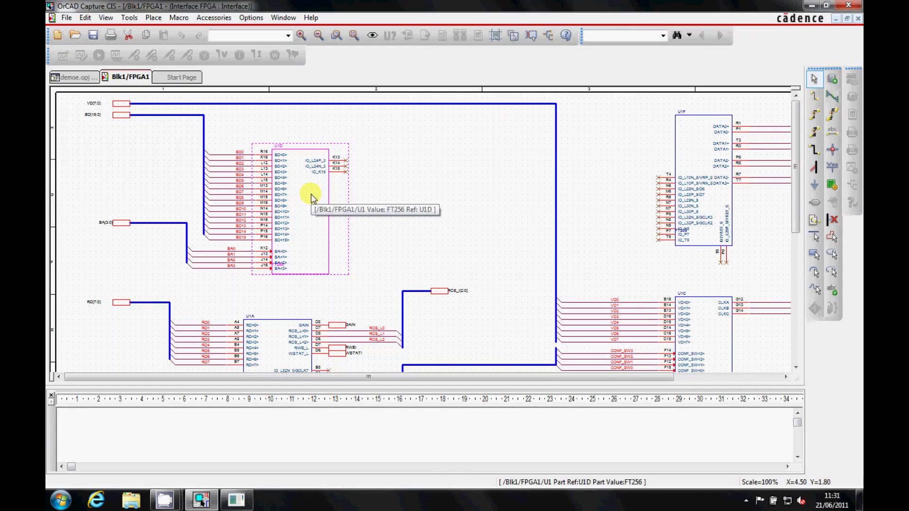
# - Show the FPGA part's FT256 footprint and locate pins BD<7> and BD<8> on it
pyautogui.rightClick(313, 195)
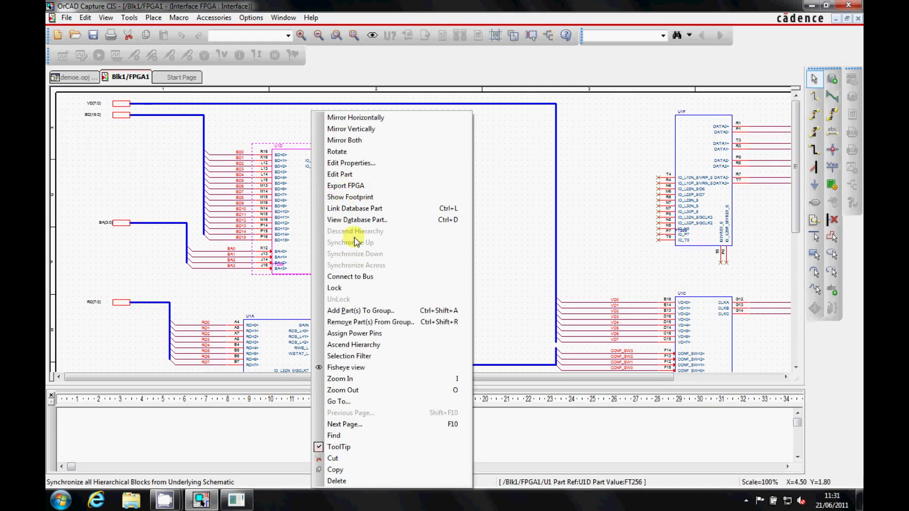
pyautogui.click(350, 198)
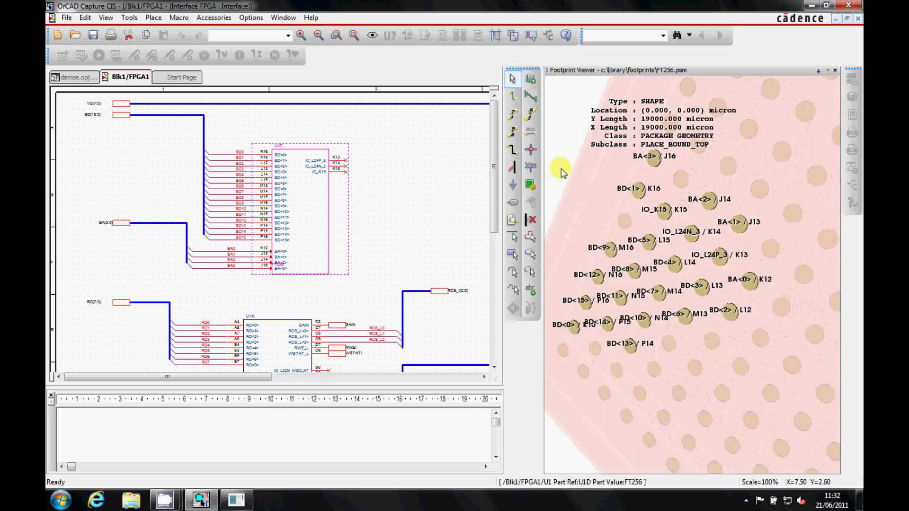
pyautogui.click(271, 198)
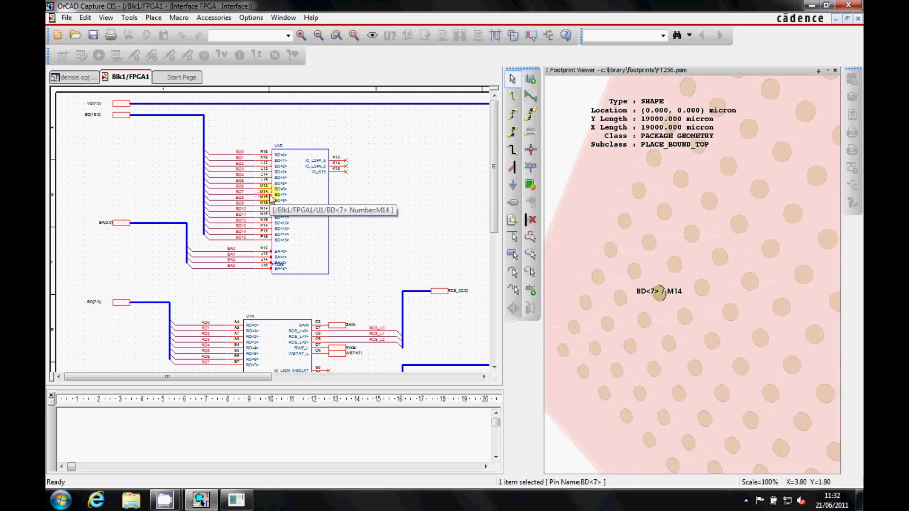
pyautogui.click(271, 205)
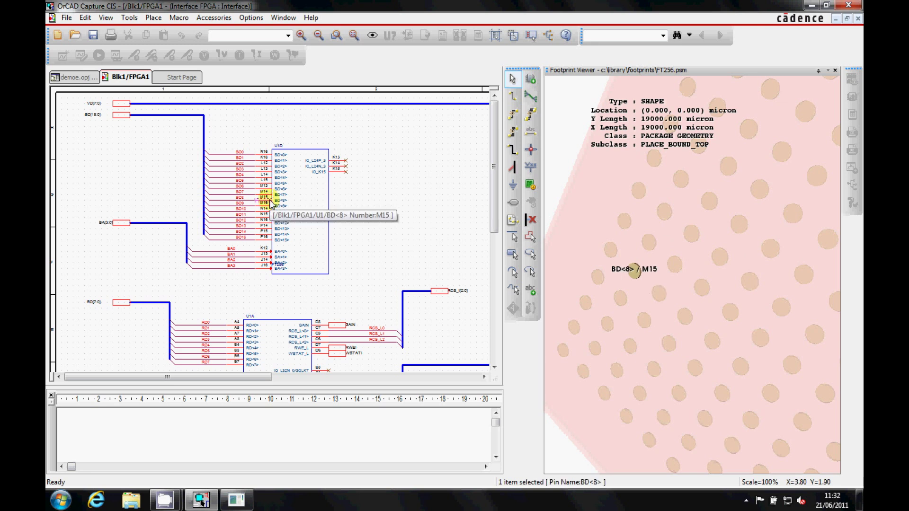
# - Locate pin BD<11>, then wire U2's pins 11–13 to U1's A7–A5 and A0 to U2
pyautogui.click(270, 219)
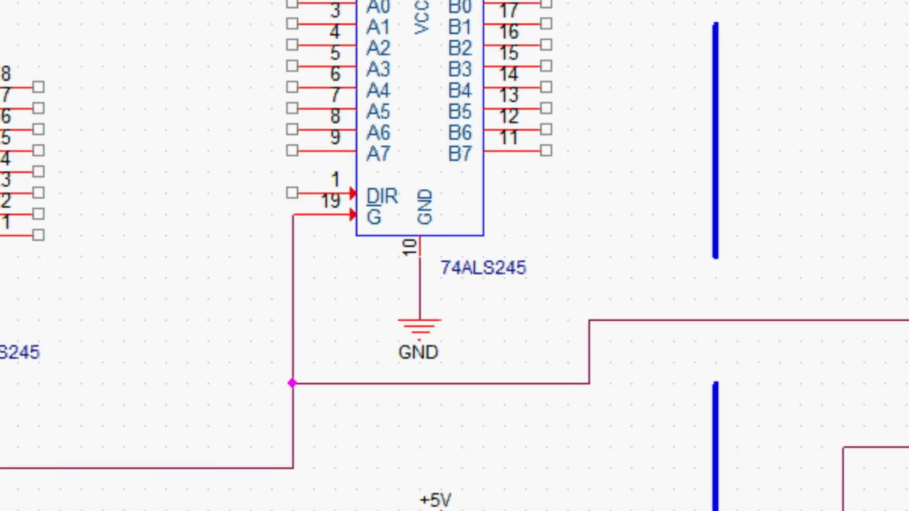
pyautogui.click(44, 231)
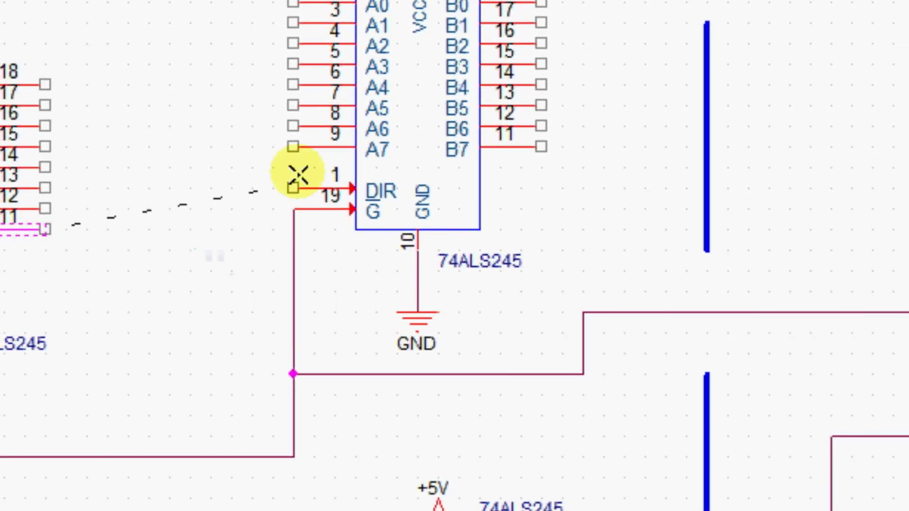
pyautogui.click(294, 148)
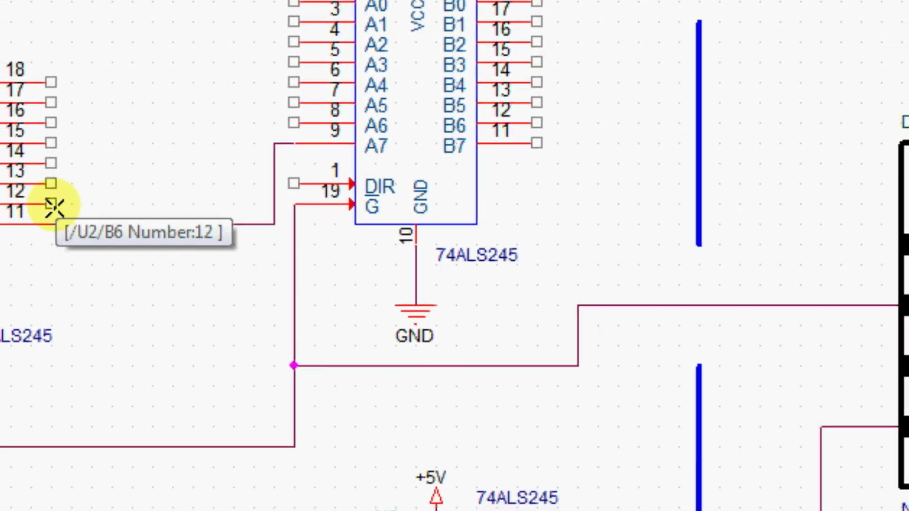
pyautogui.click(47, 189)
pyautogui.click(295, 124)
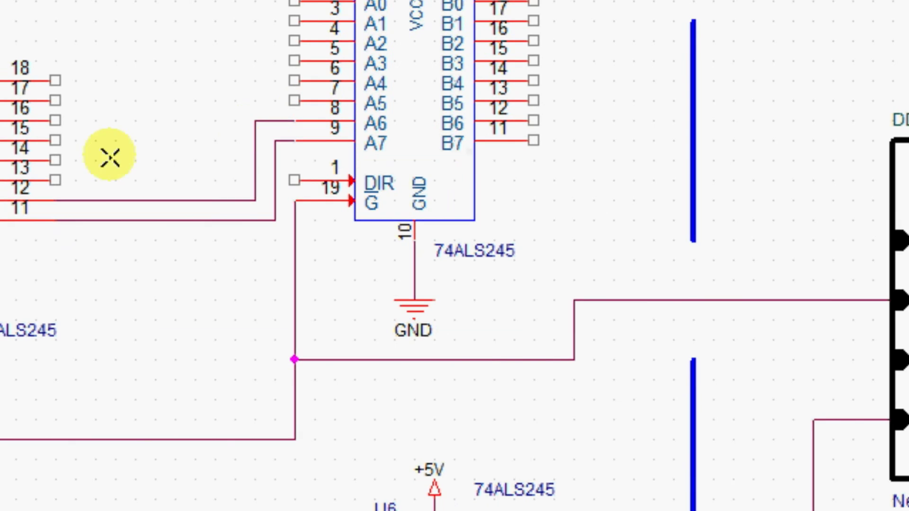
pyautogui.click(55, 180)
pyautogui.click(295, 101)
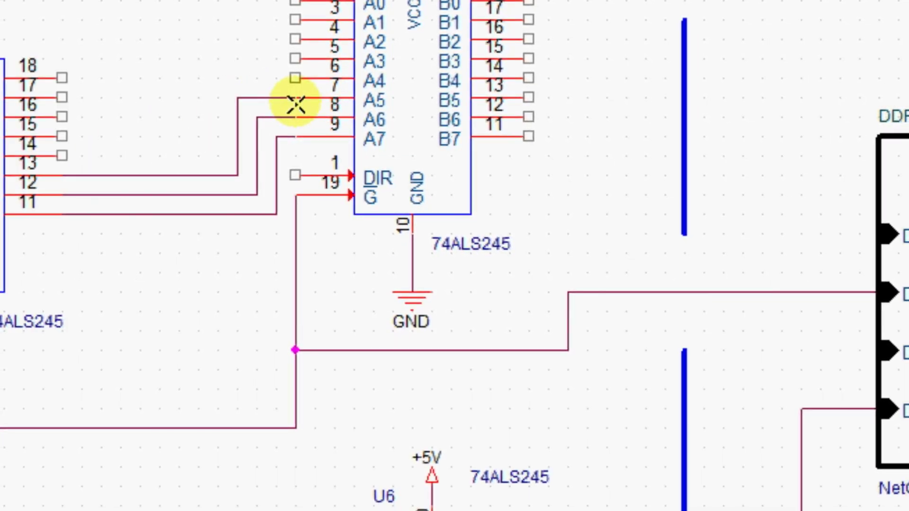
pyautogui.click(294, 3)
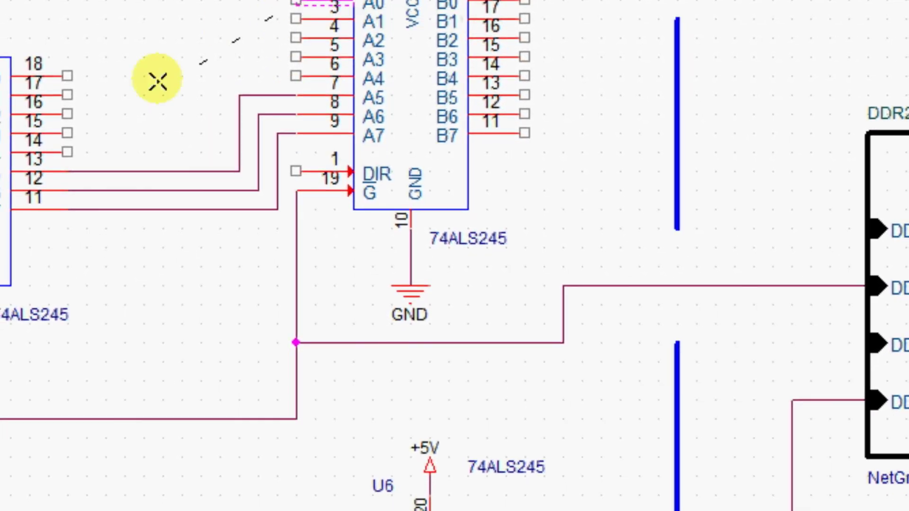
pyautogui.click(67, 153)
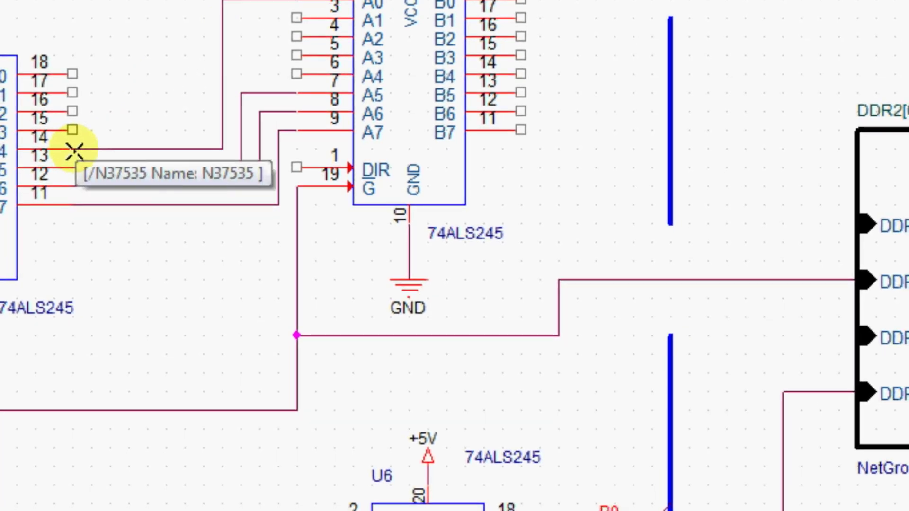
# - Connect U1's eight B pins to a bus and run it to DDR2.A[0..7]
pyautogui.moveTo(477, 182); pyautogui.dragTo(512, 83)
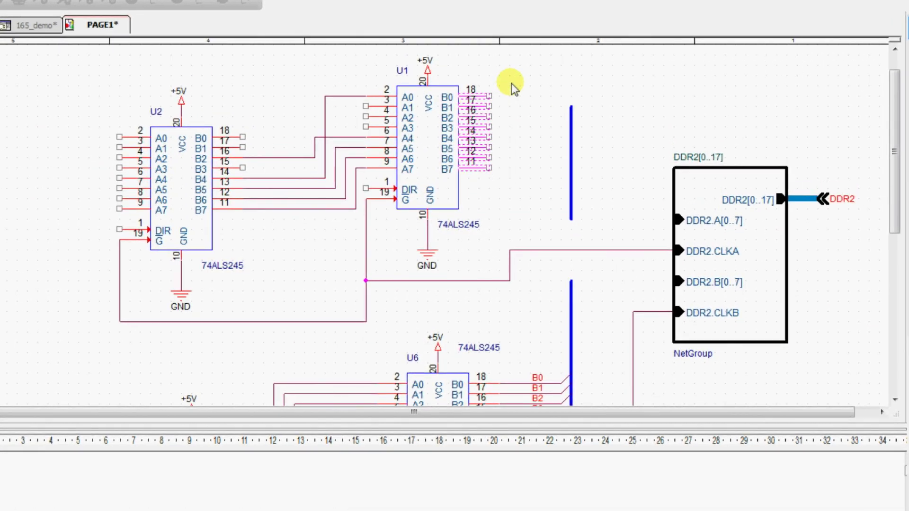
pyautogui.rightClick(489, 99)
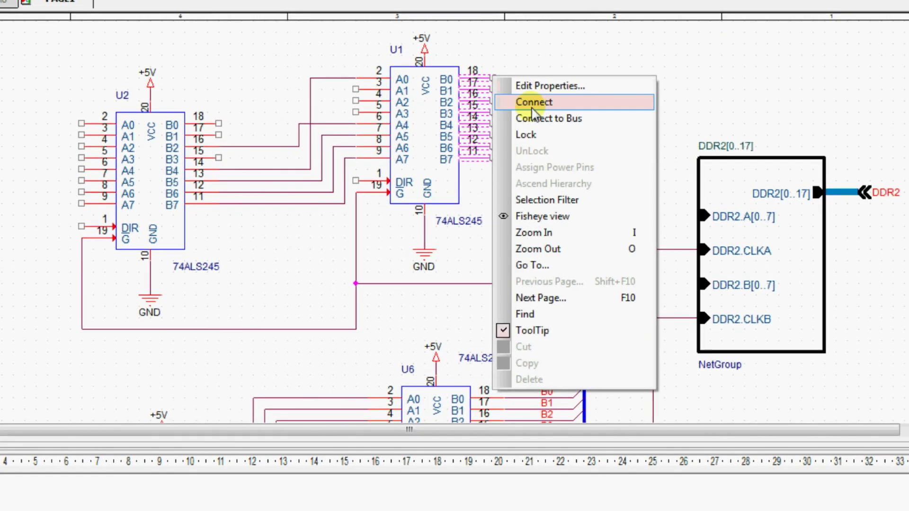
pyautogui.click(546, 122)
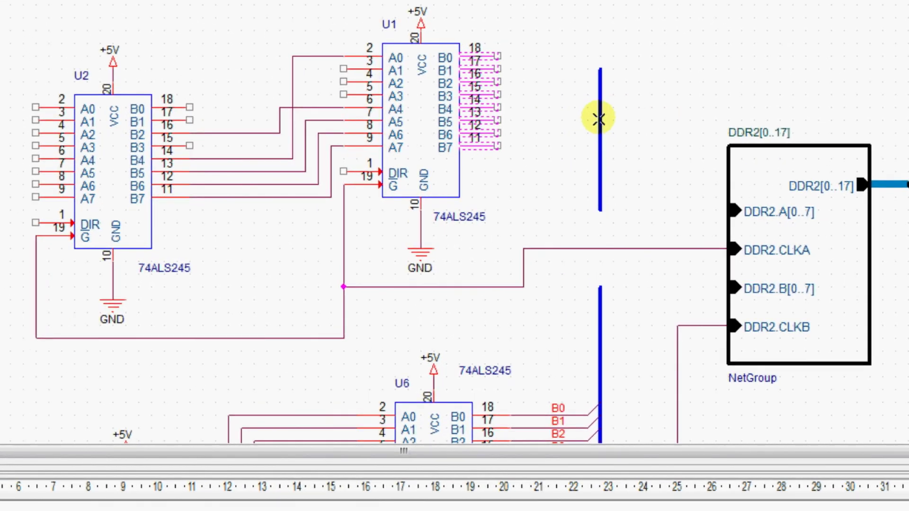
pyautogui.click(596, 211)
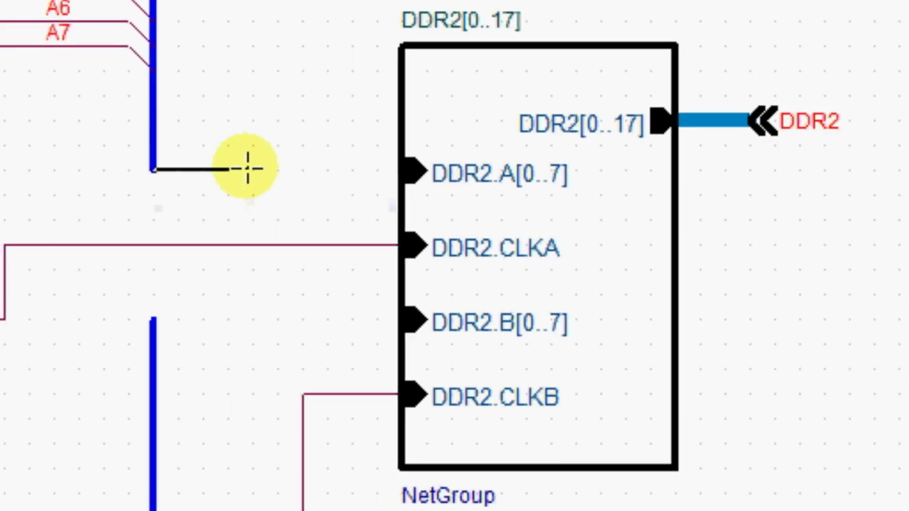
pyautogui.click(392, 166)
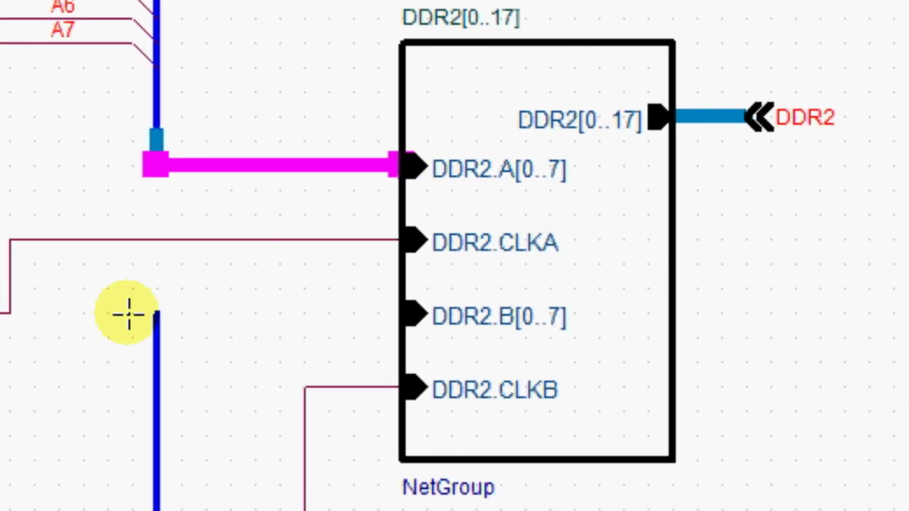
pyautogui.click(171, 308)
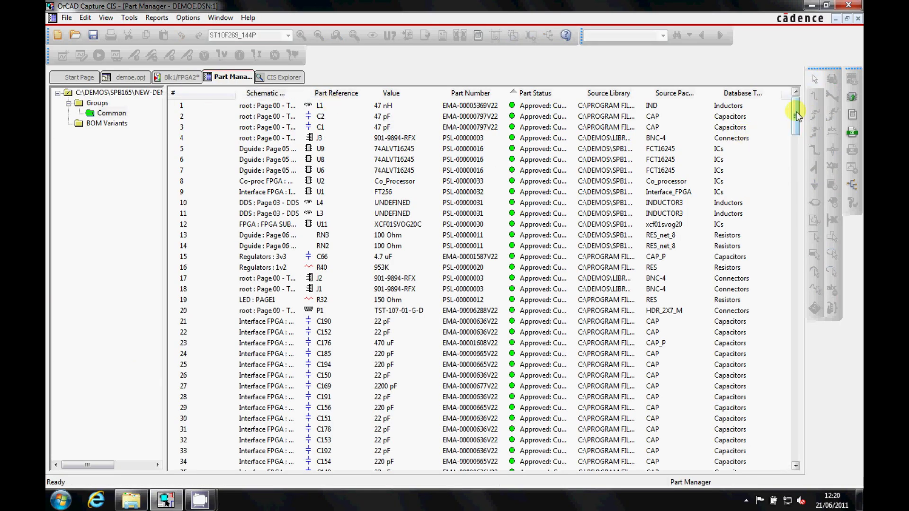
# - Open the CIS Explorer and its Internet Component Assistant ActiveParts search
pyautogui.moveTo(800, 107); pyautogui.dragTo(813, 209)
pyautogui.click(286, 78)
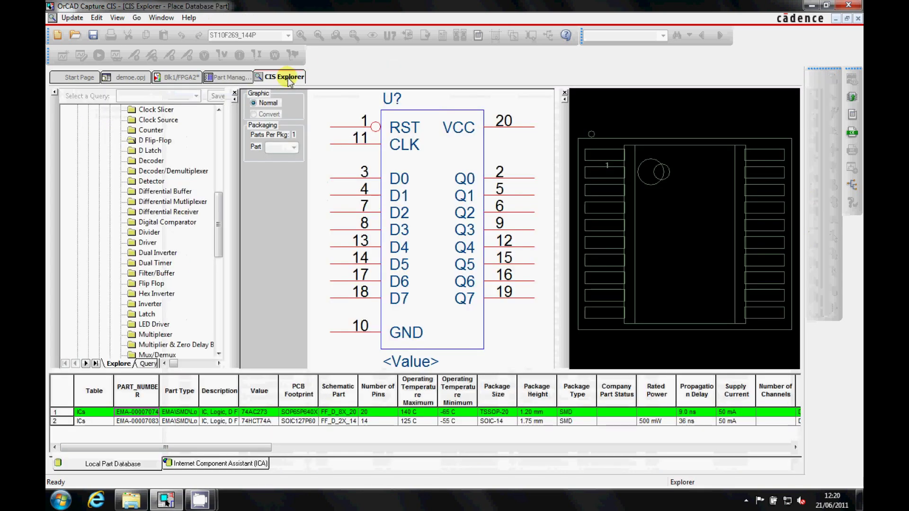
pyautogui.moveTo(147, 452)
pyautogui.mouseDown()
pyautogui.moveTo(375, 464)
pyautogui.moveTo(150, 441)
pyautogui.mouseUp()
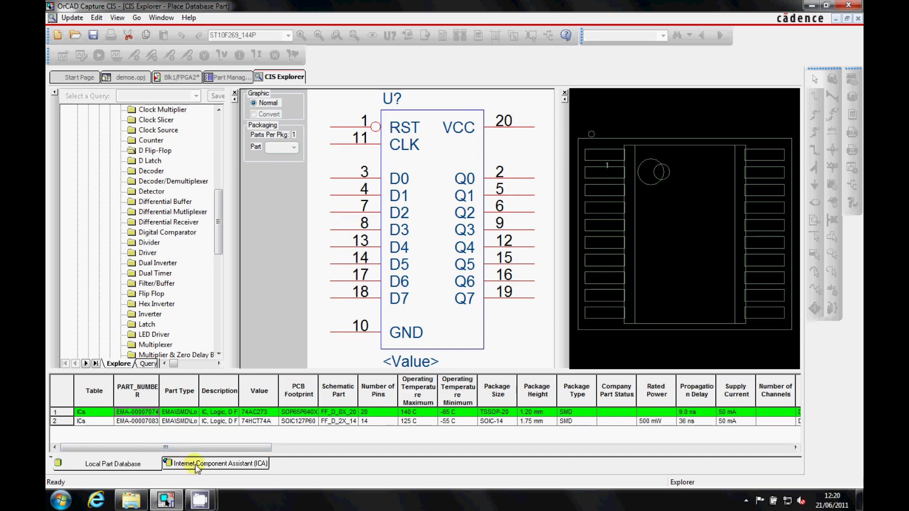
pyautogui.click(198, 464)
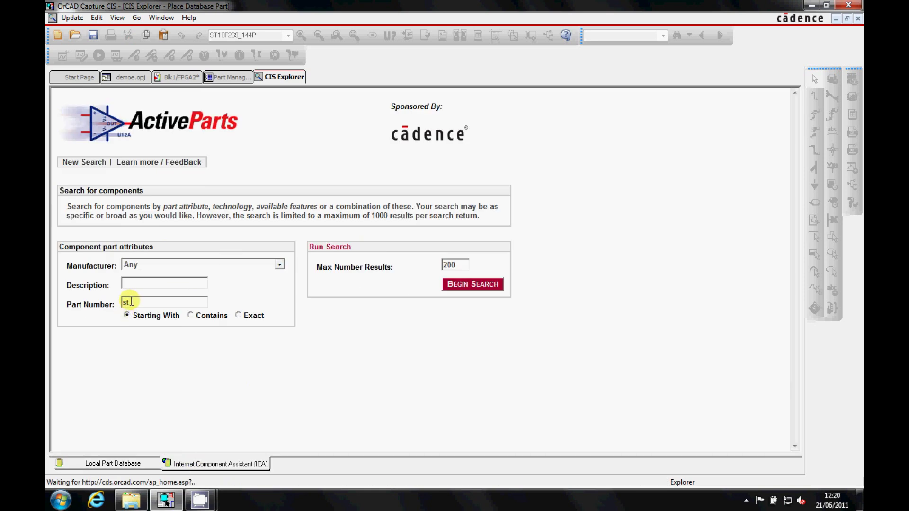
# - Search ActiveParts and place ST10F273Z4Q3 on the Blk1/FPGA2 schematic page
pyautogui.click(463, 286)
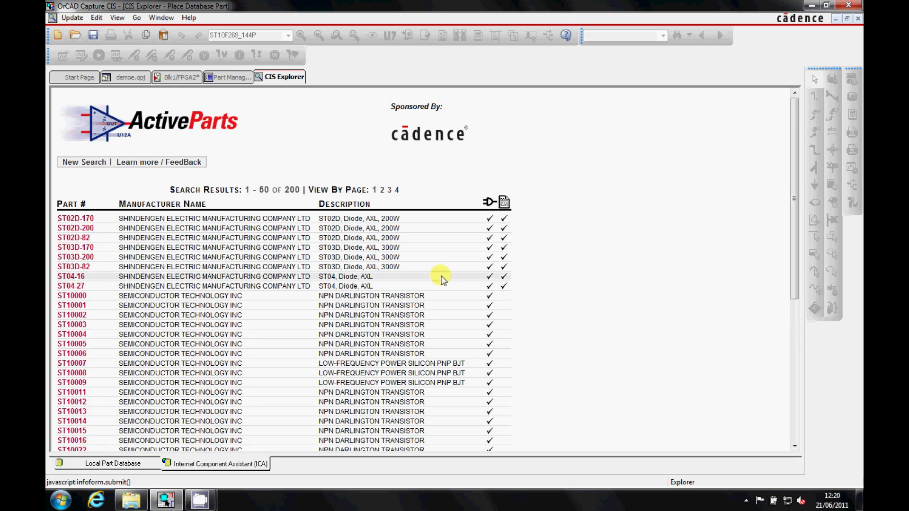
pyautogui.moveTo(797, 189); pyautogui.dragTo(800, 296)
pyautogui.click(91, 373)
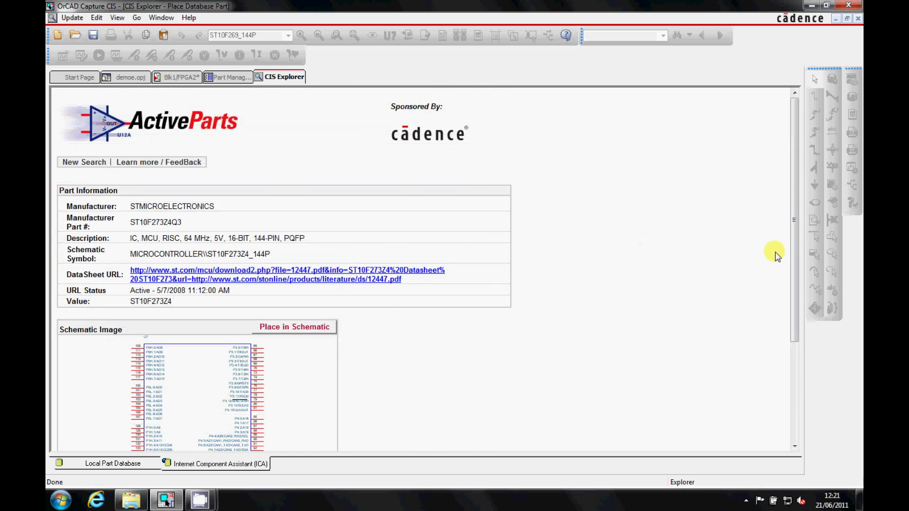
pyautogui.moveTo(796, 260); pyautogui.dragTo(795, 379)
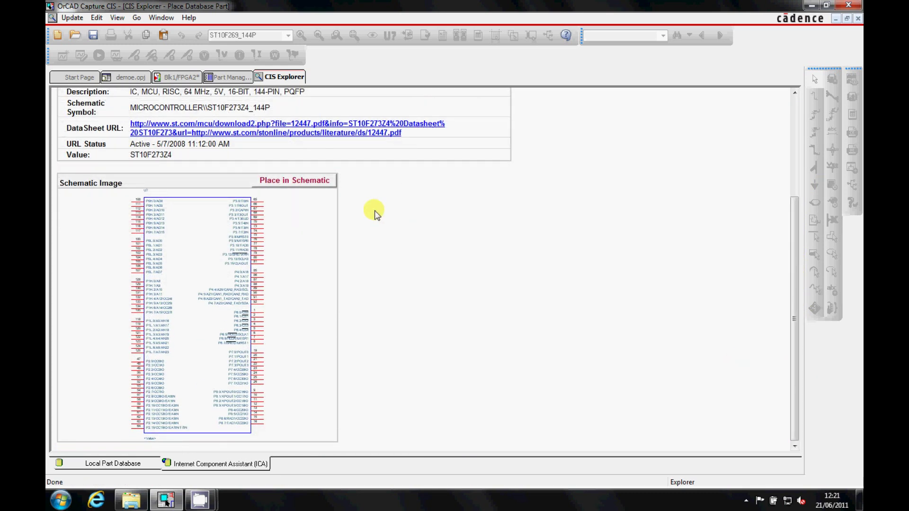
pyautogui.click(291, 183)
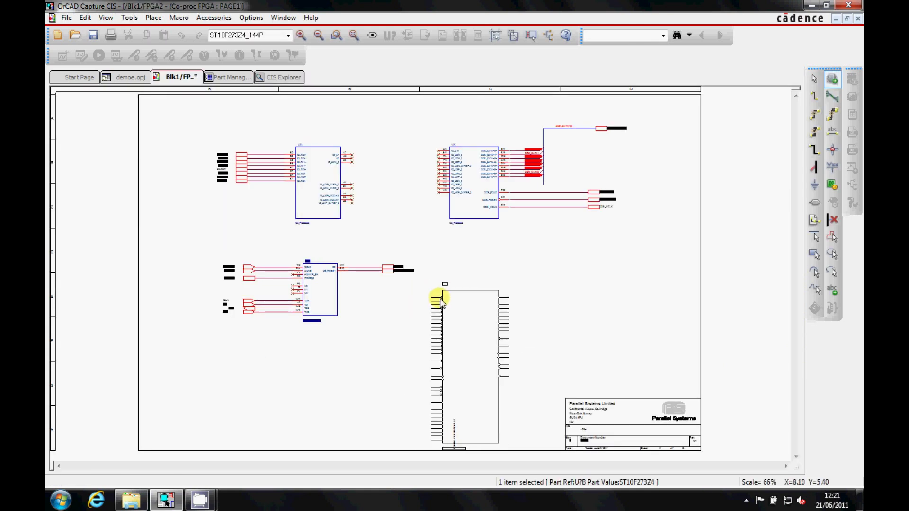
pyautogui.click(502, 292)
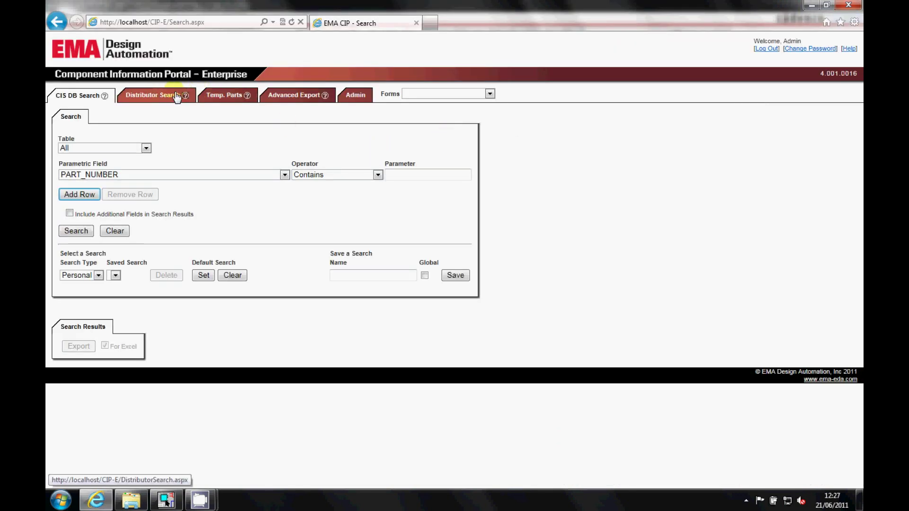
# - Search Digi-Key, Future, Mouser and Premier Farnell for in-stock RoHS-compliant spartan parts
pyautogui.click(165, 98)
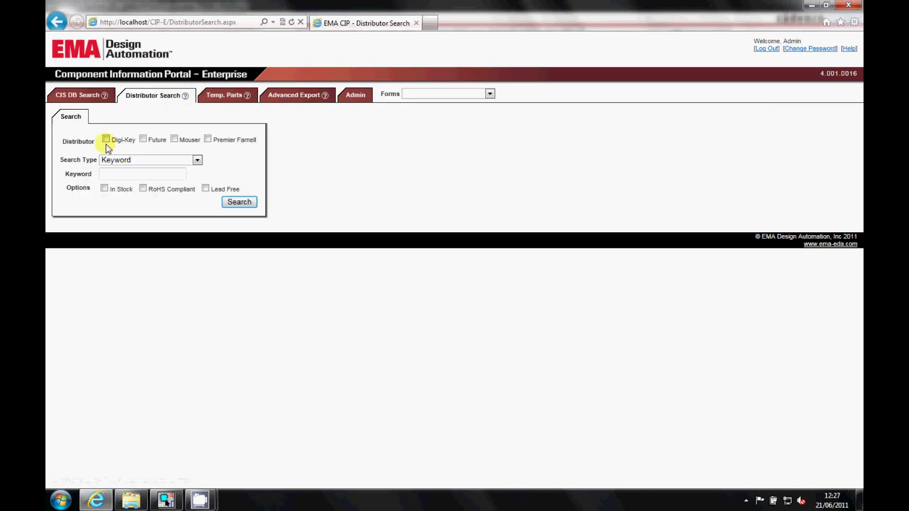
pyautogui.click(143, 138)
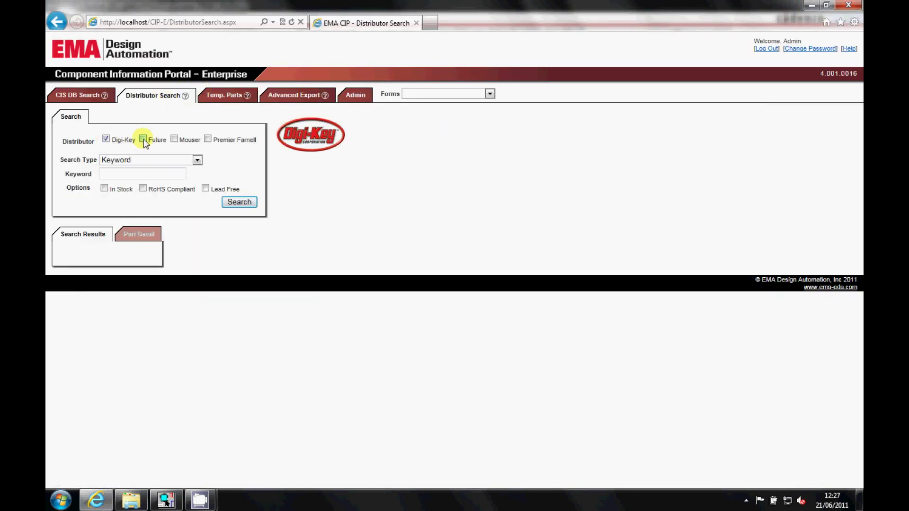
pyautogui.click(175, 138)
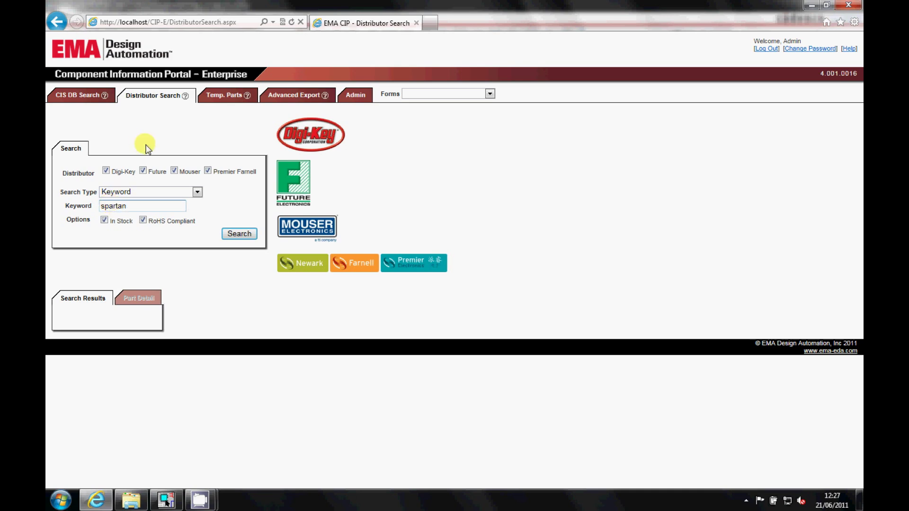
pyautogui.click(237, 234)
# - Open part 122-1504-ND's details, then bring up actions for the V+12 wire
pyautogui.moveTo(856, 146); pyautogui.dragTo(861, 262)
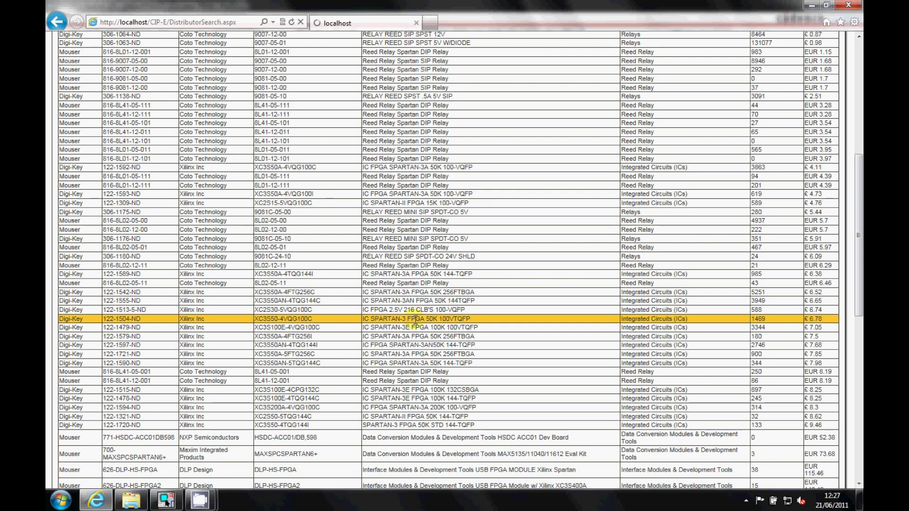
pyautogui.click(415, 320)
pyautogui.scroll(-2, 414, 322)
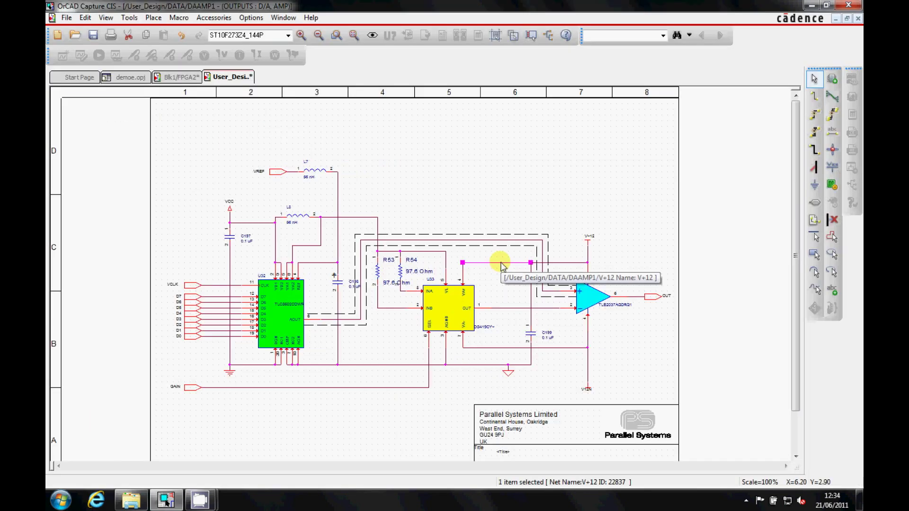
pyautogui.rightClick(502, 267)
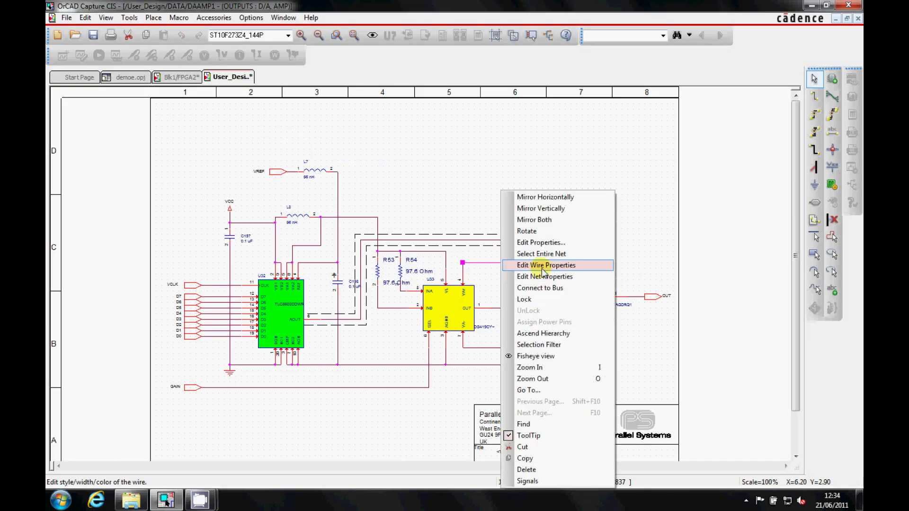
# - Open the V+12 net's line properties and browse the Color dropdown swatches
pyautogui.click(542, 277)
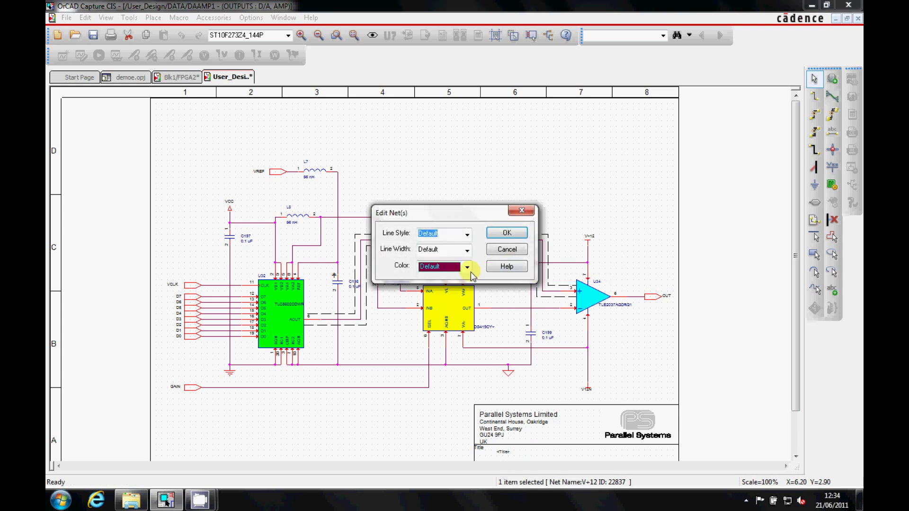
pyautogui.click(469, 270)
pyautogui.scroll(-6, 468, 136)
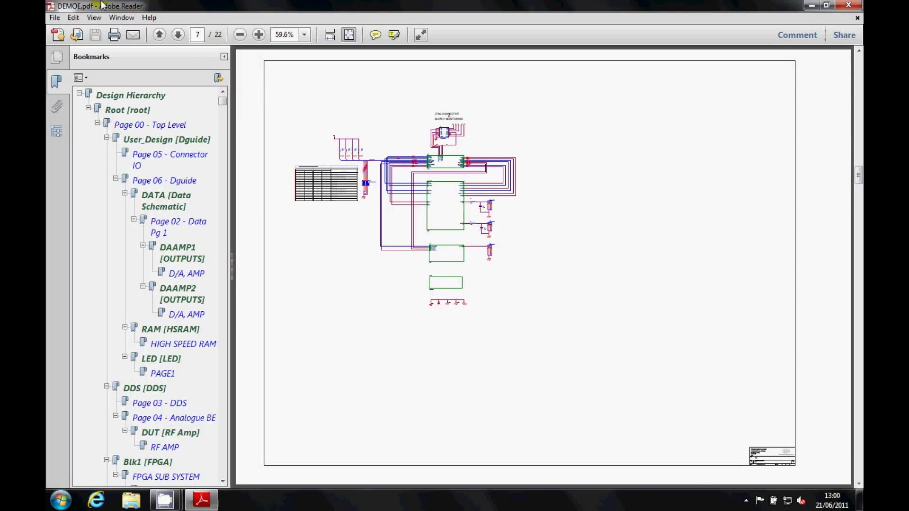
# - Descend into the User_Design block and view resistor array RN2's properties
pyautogui.rightClick(449, 207)
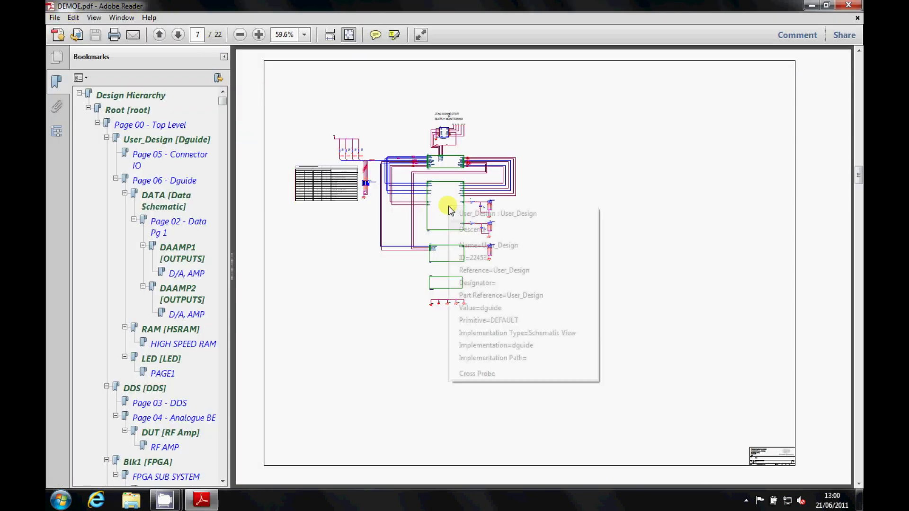
pyautogui.click(467, 229)
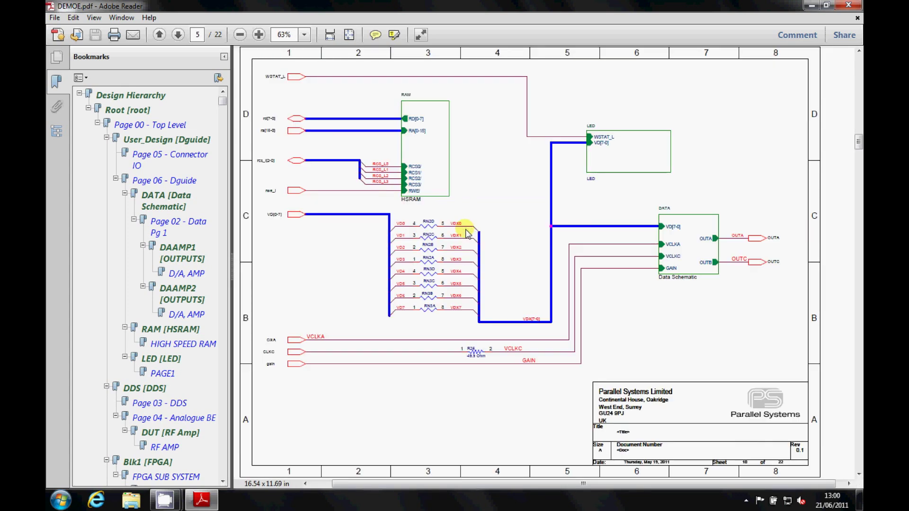
pyautogui.rightClick(429, 228)
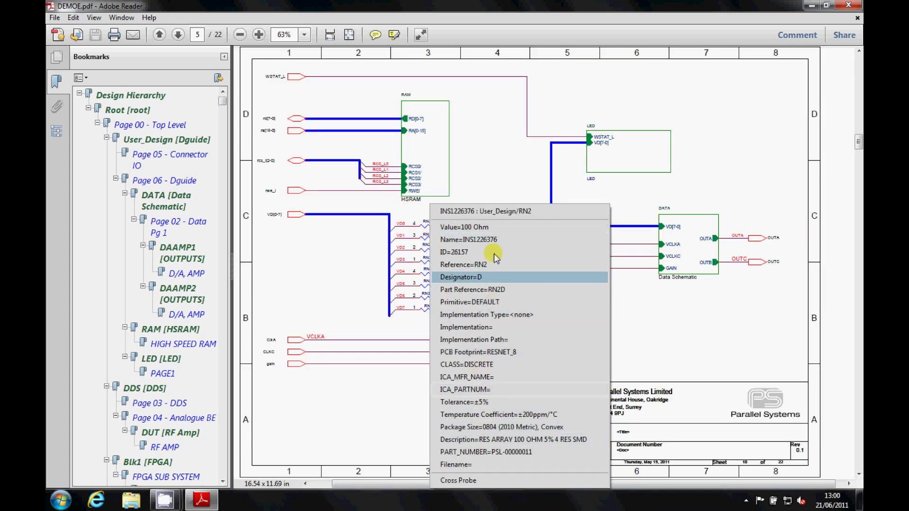
pyautogui.click(481, 167)
# - Descend into the RAM page, view memory chip U15's properties, and jump to Q6
pyautogui.rightClick(429, 152)
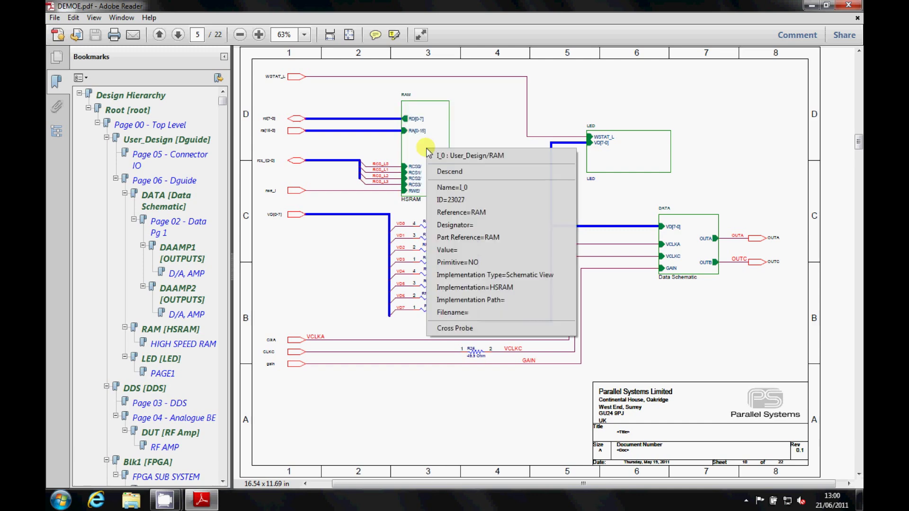
pyautogui.click(443, 172)
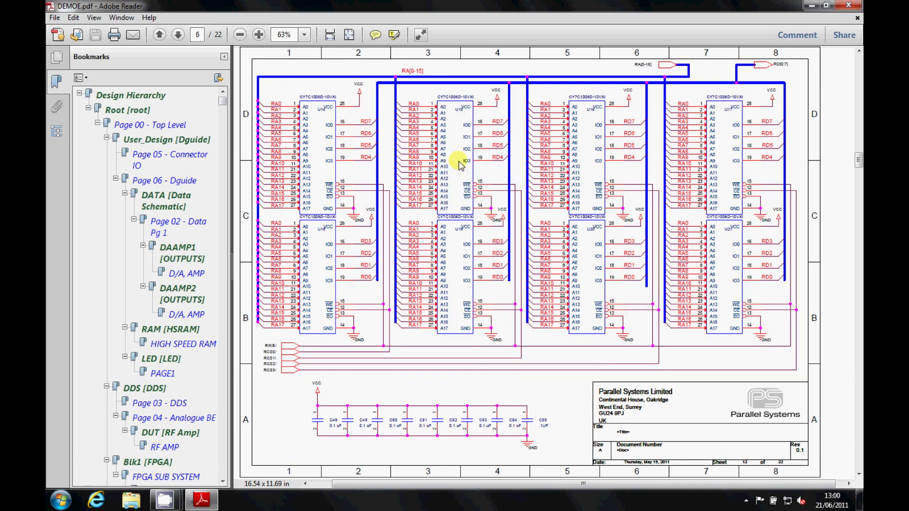
pyautogui.rightClick(459, 163)
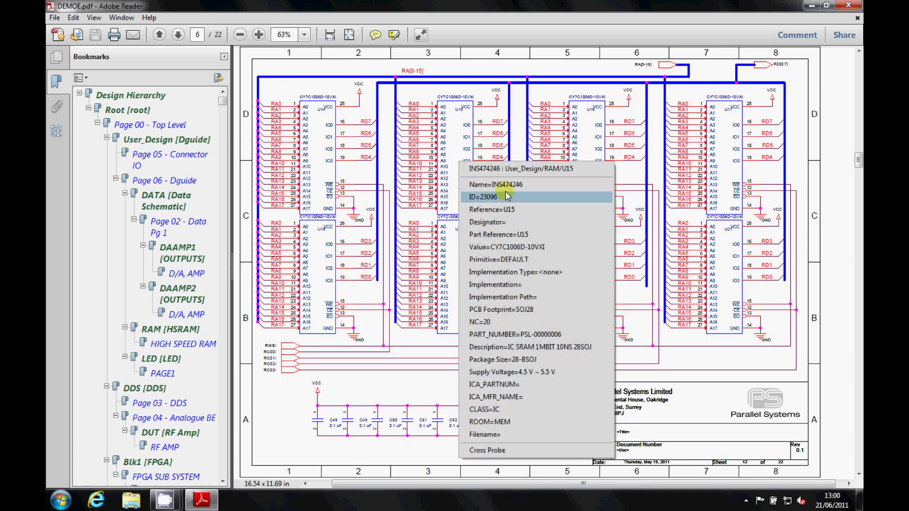
pyautogui.click(419, 95)
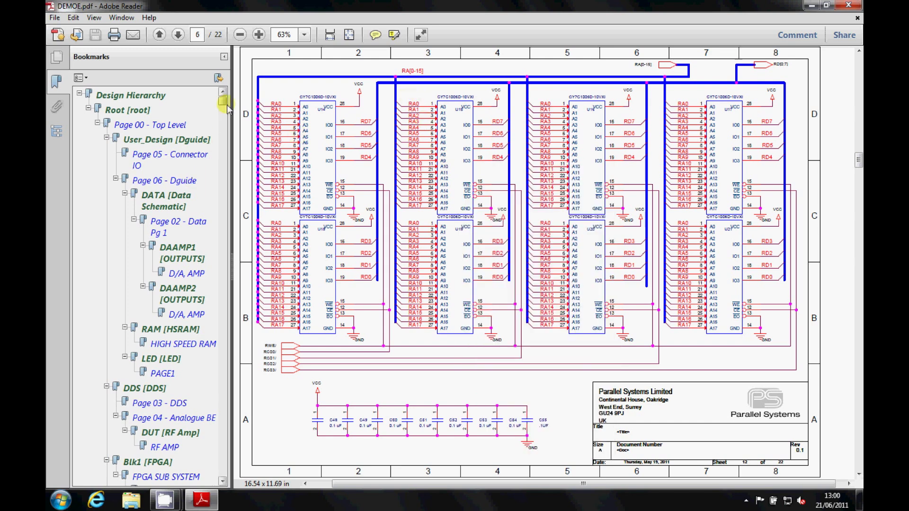
pyautogui.moveTo(224, 103); pyautogui.dragTo(224, 150)
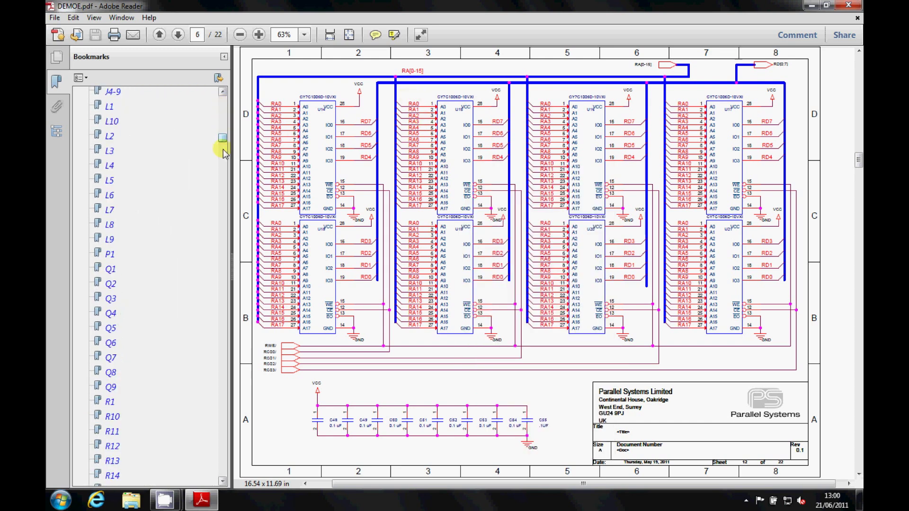
pyautogui.click(112, 344)
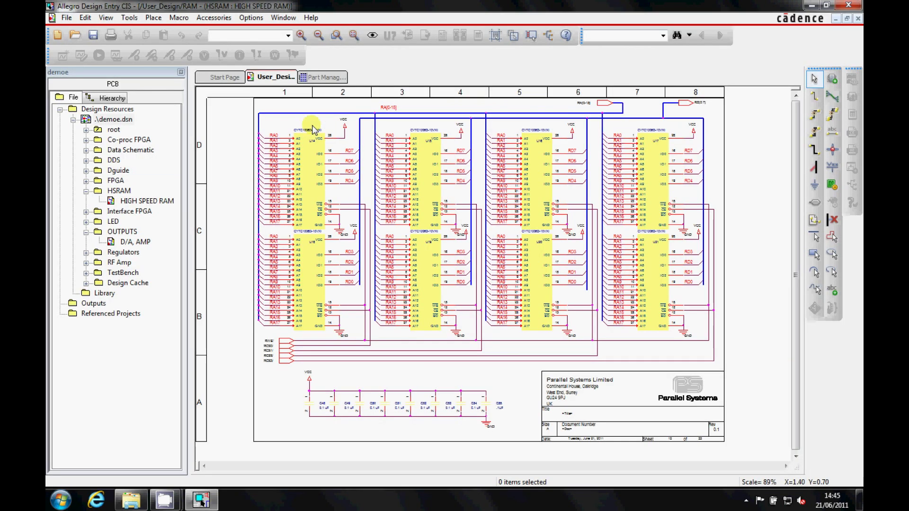
# - Browse the Channel1 not-fitted parts and Memory 1024K and 512K variants in Part Manager
pyautogui.click(318, 80)
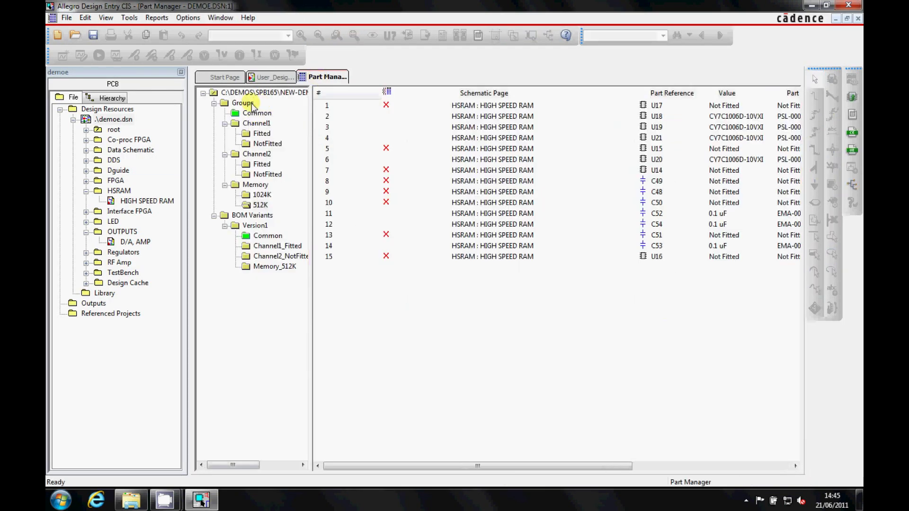
pyautogui.click(257, 124)
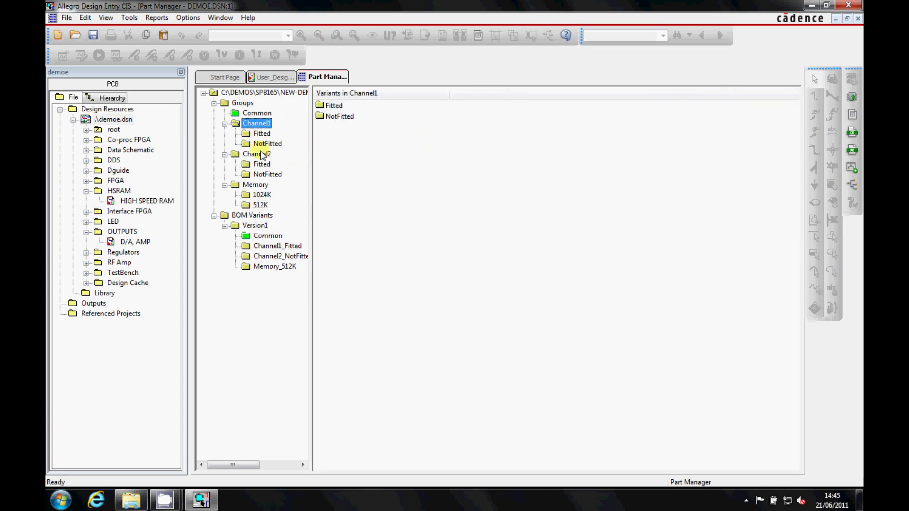
pyautogui.click(264, 145)
pyautogui.click(260, 186)
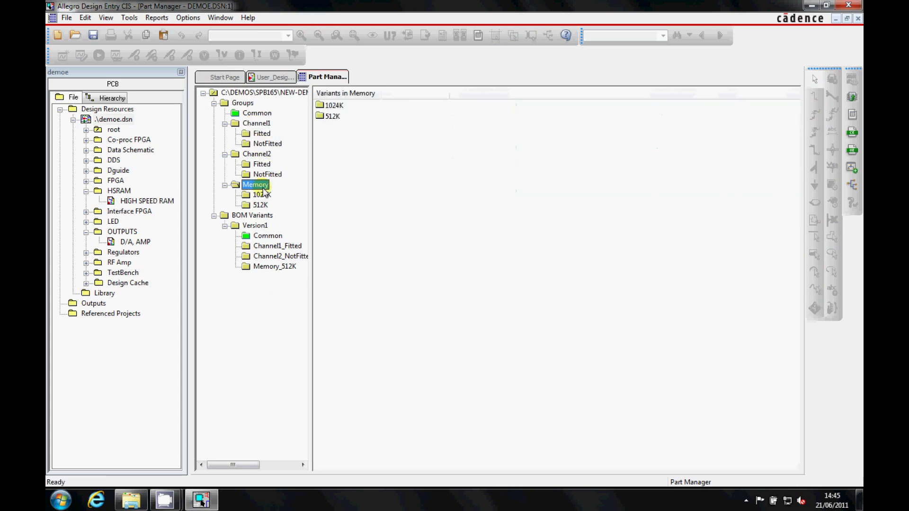
pyautogui.click(262, 195)
pyautogui.click(262, 205)
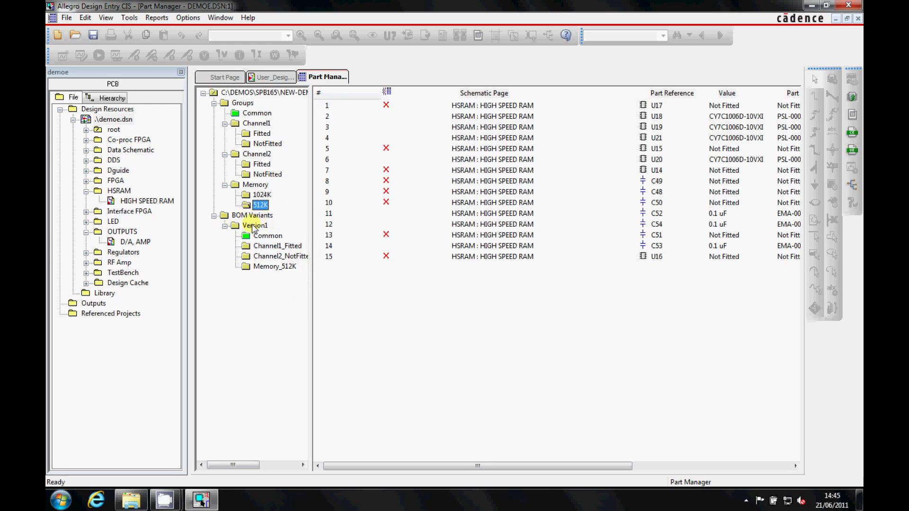
# - Show the HSRAM schematic page in Variant View Mode as Version1
pyautogui.click(268, 79)
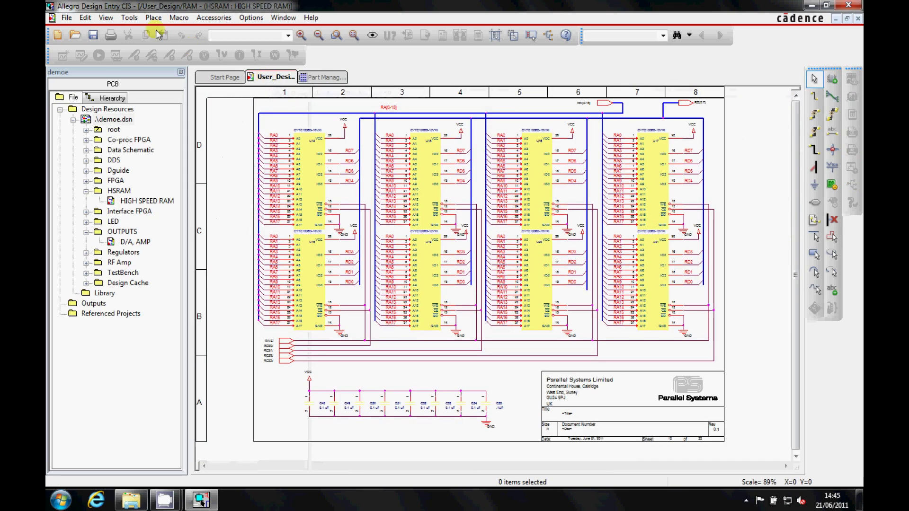
pyautogui.click(106, 18)
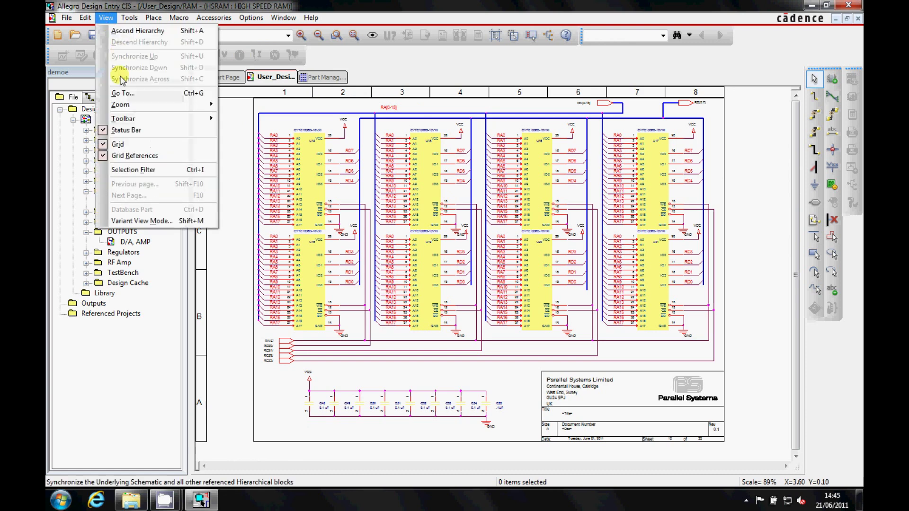
pyautogui.click(152, 219)
pyautogui.click(407, 226)
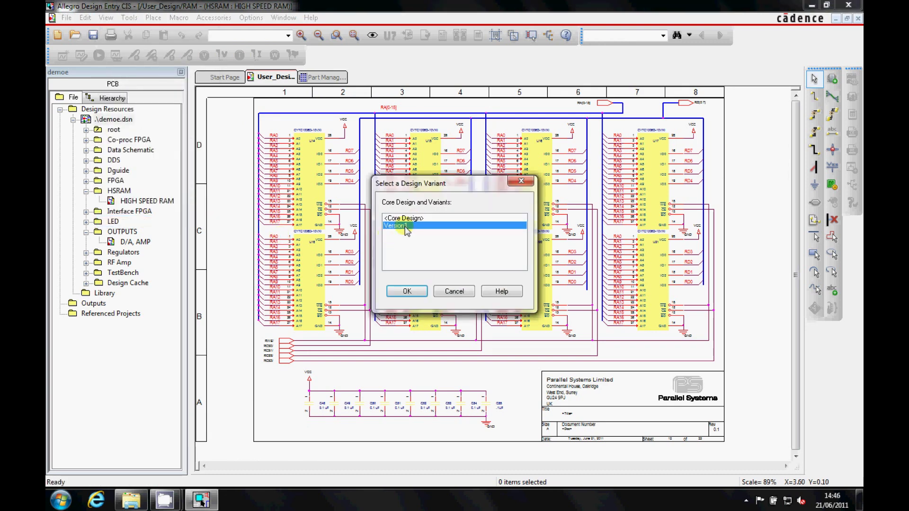
pyautogui.click(407, 291)
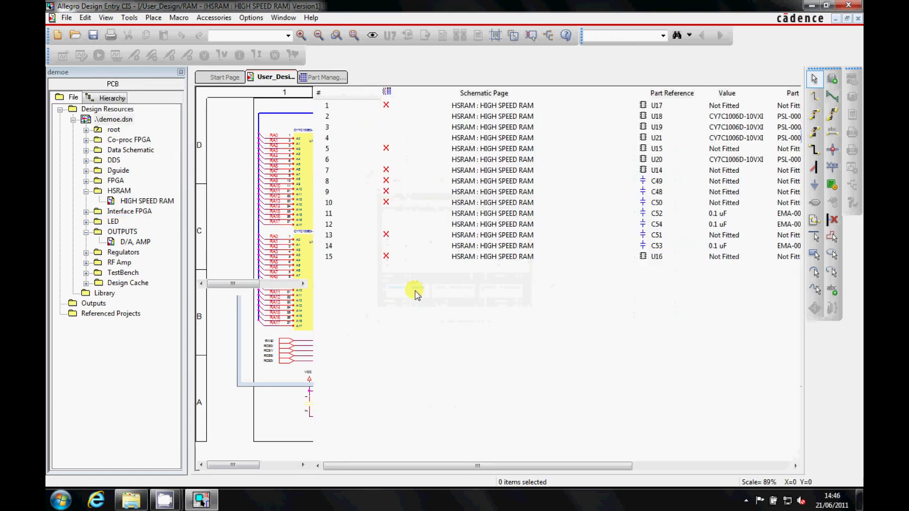
# - Open the Standard CIS Bill of Materials settings for demoe.dsn
pyautogui.click(114, 120)
pyautogui.click(228, 18)
pyautogui.moveTo(265, 30)
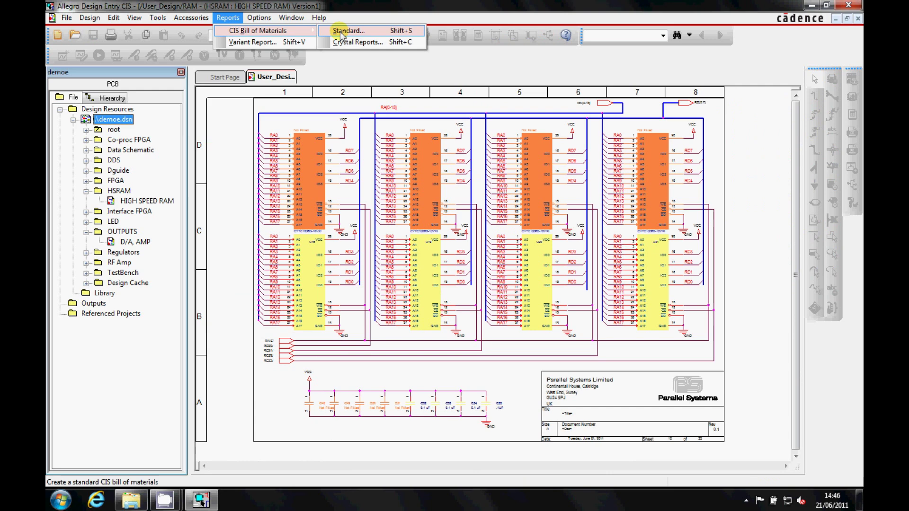
pyautogui.click(341, 35)
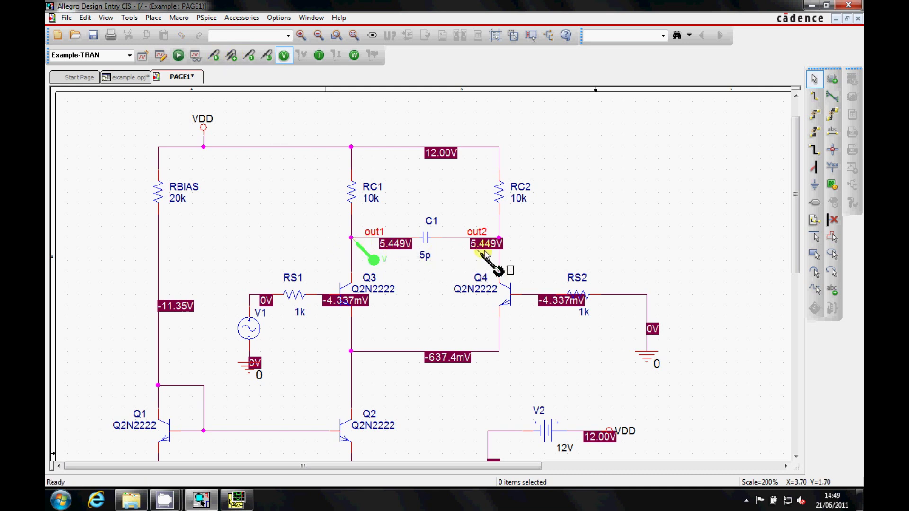
# - Place a voltage marker on net out2 and view the V(OUT1) and V(OUT2) traces in PSpice
pyautogui.click(499, 239)
pyautogui.click(237, 500)
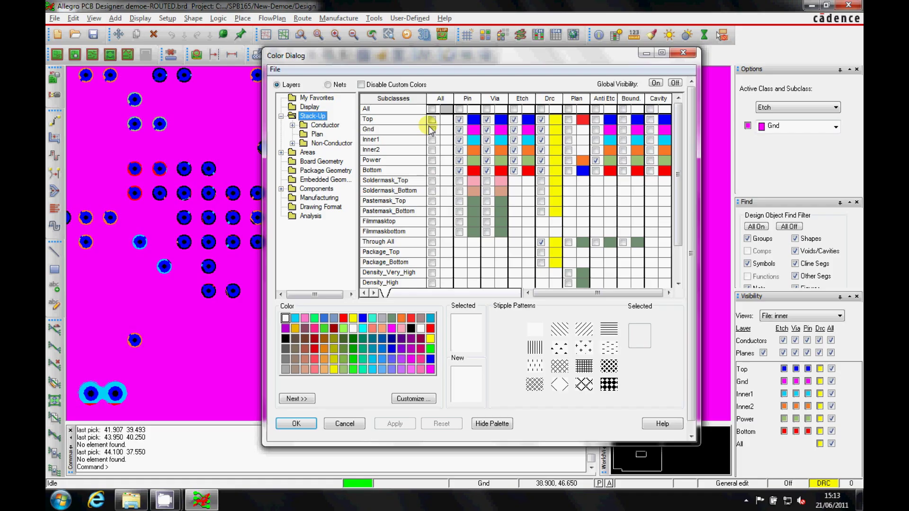
# - Set Shapes Transparency to about 20% in the Display colour settings and apply it
pyautogui.click(310, 107)
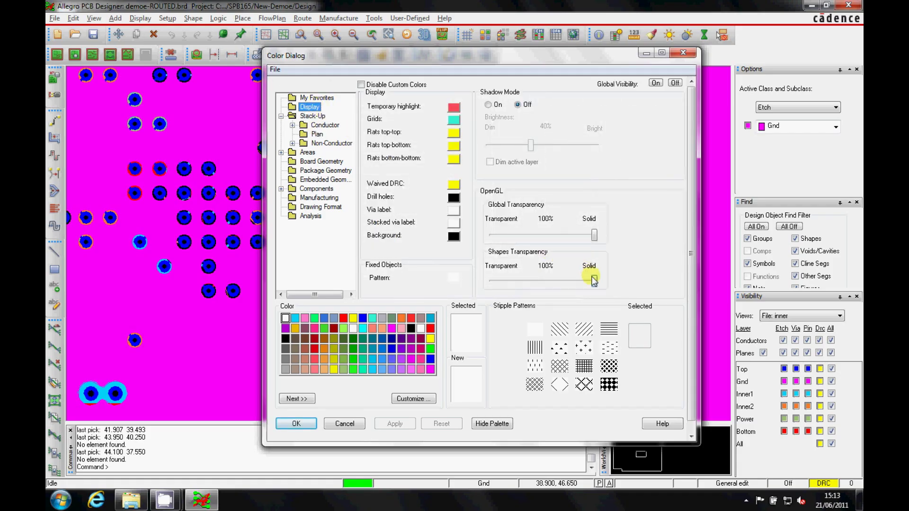
pyautogui.moveTo(595, 279); pyautogui.dragTo(538, 280)
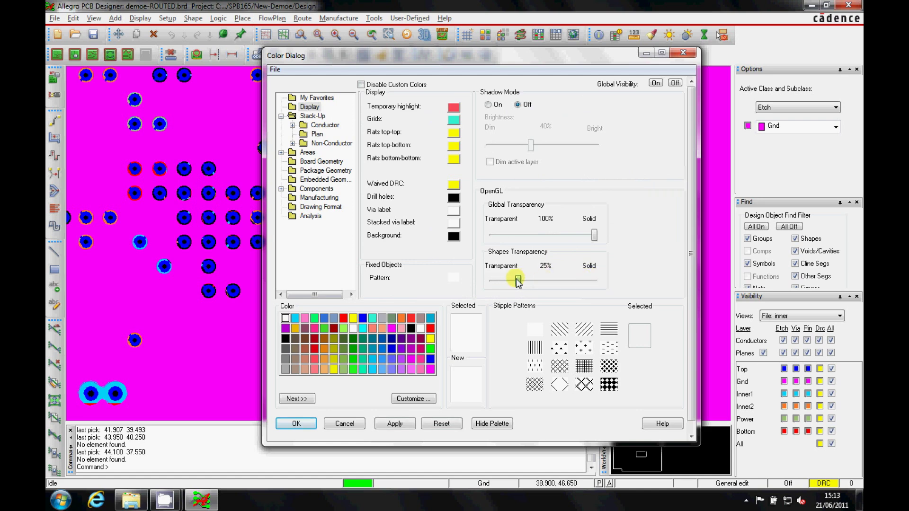
pyautogui.click(395, 424)
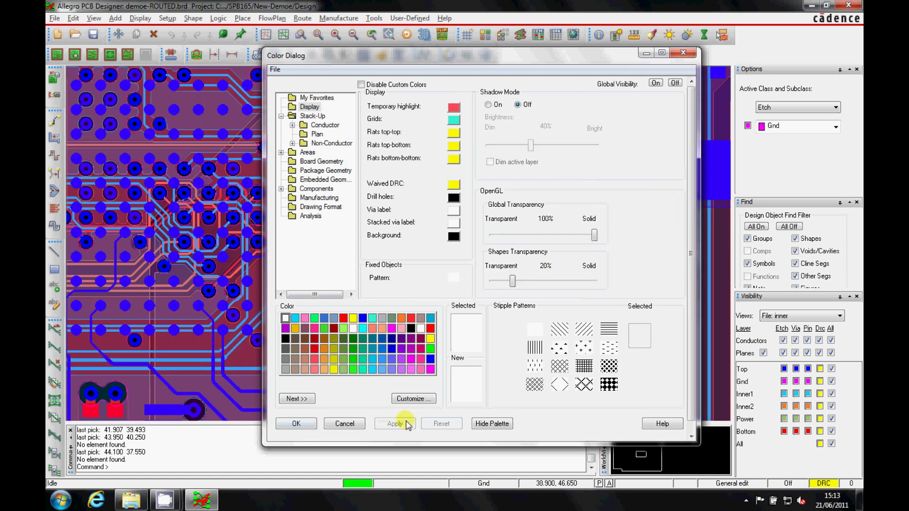
pyautogui.click(297, 425)
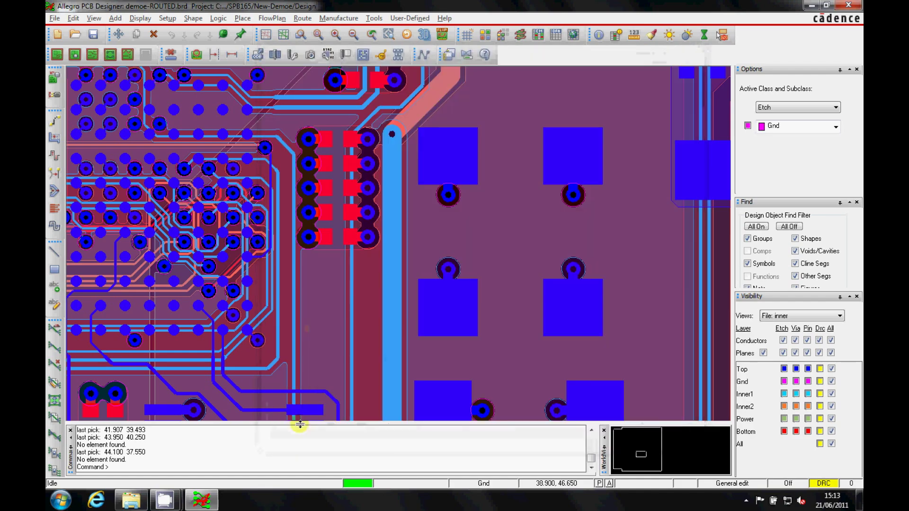
# - Route a trace from the via with one bend, end it on a new via, then slide its diagonal segment
pyautogui.click(831, 340)
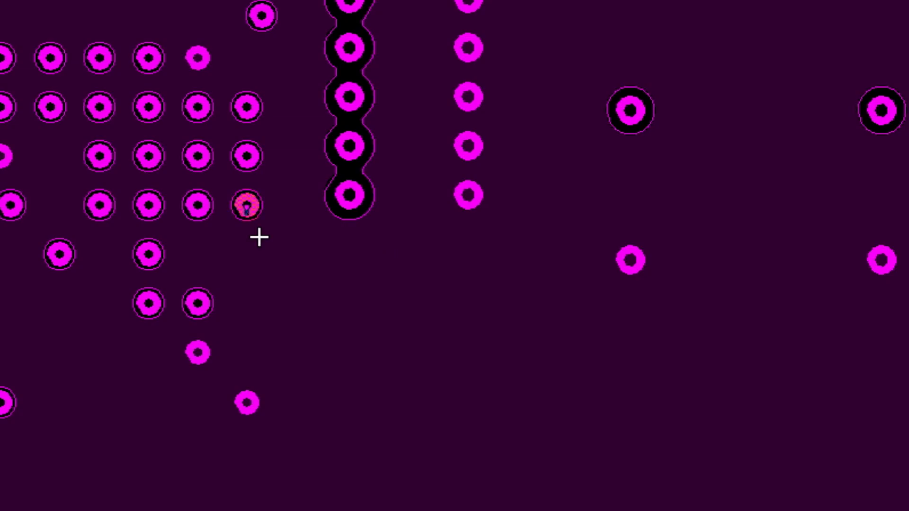
pyautogui.click(258, 242)
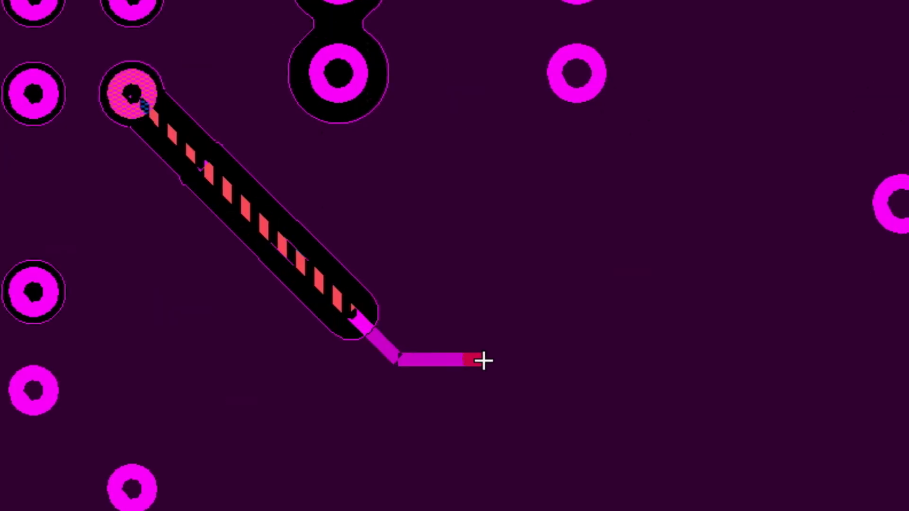
pyautogui.press('v')
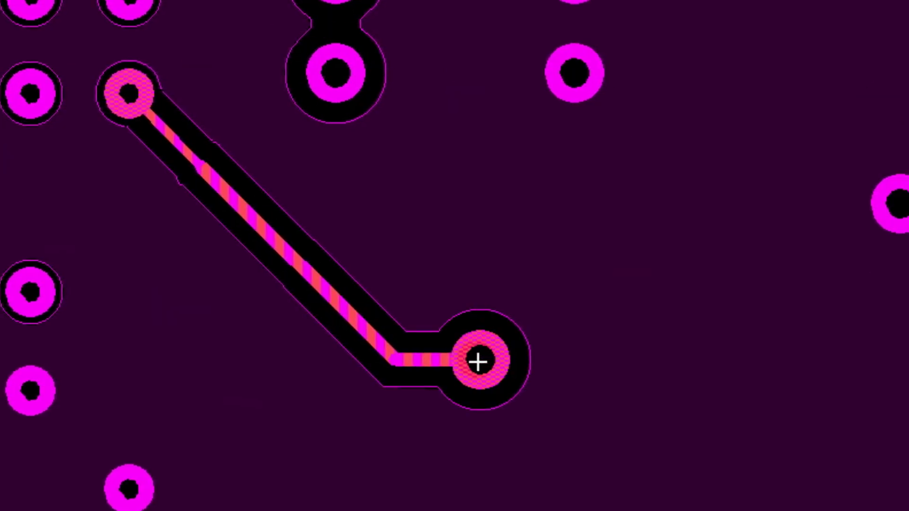
pyautogui.rightClick(482, 350)
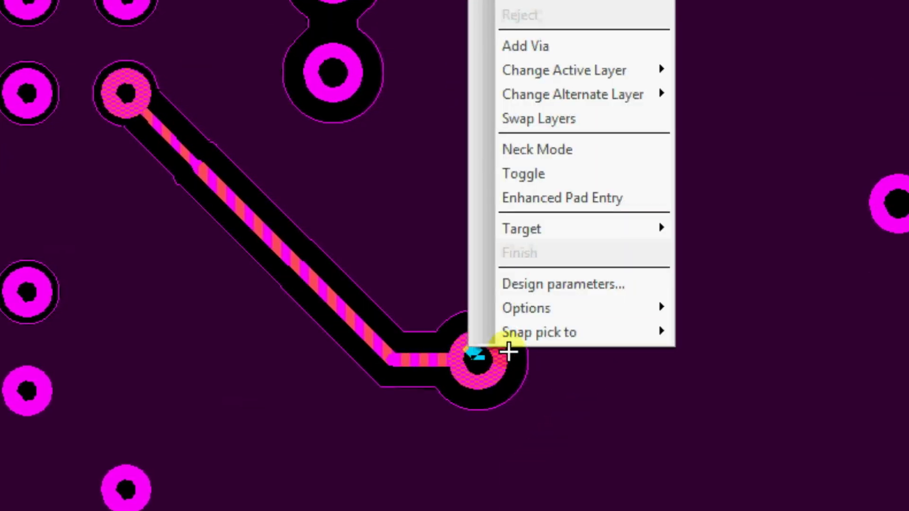
pyautogui.press('Escape')
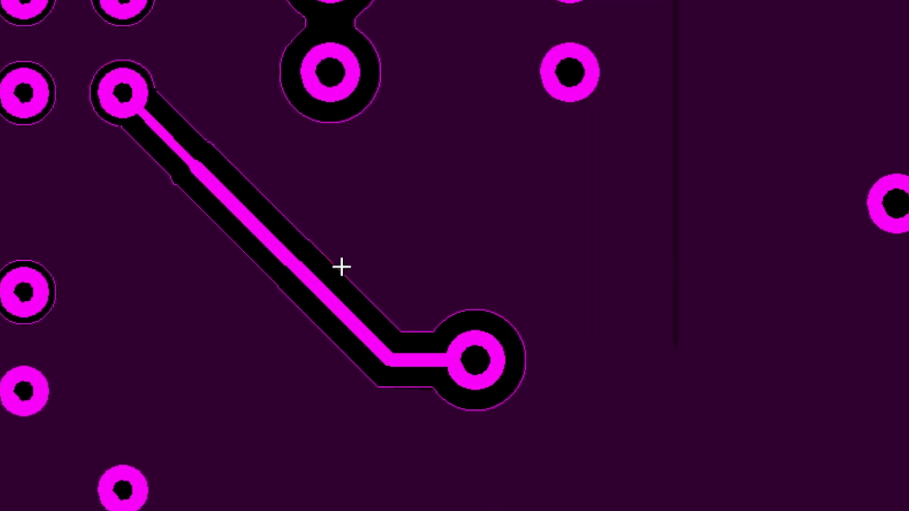
pyautogui.press('d')
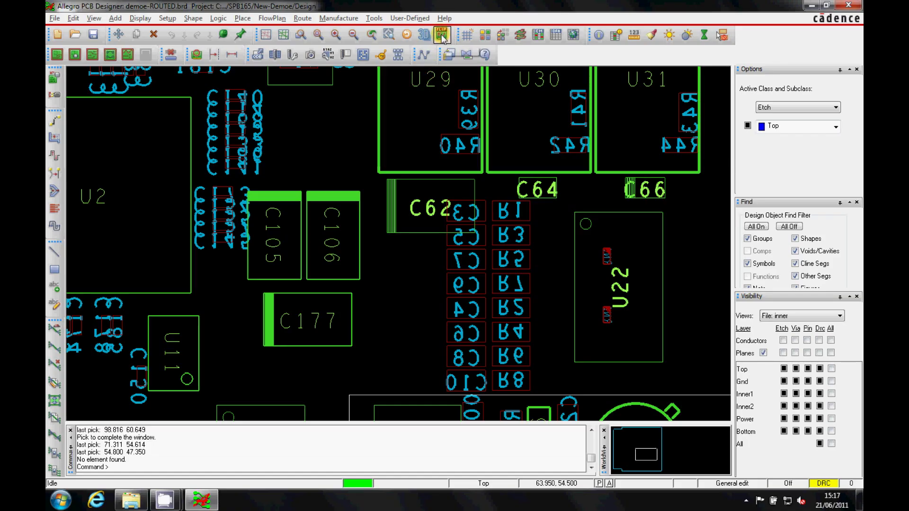
pyautogui.click(442, 35)
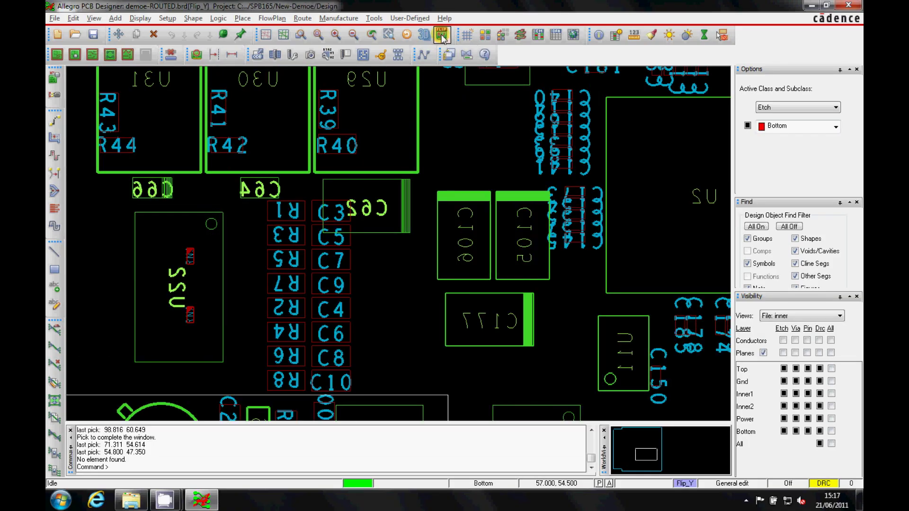
pyautogui.click(442, 35)
pyautogui.scroll(-4, 374, 152)
pyautogui.scroll(1, 375, 151)
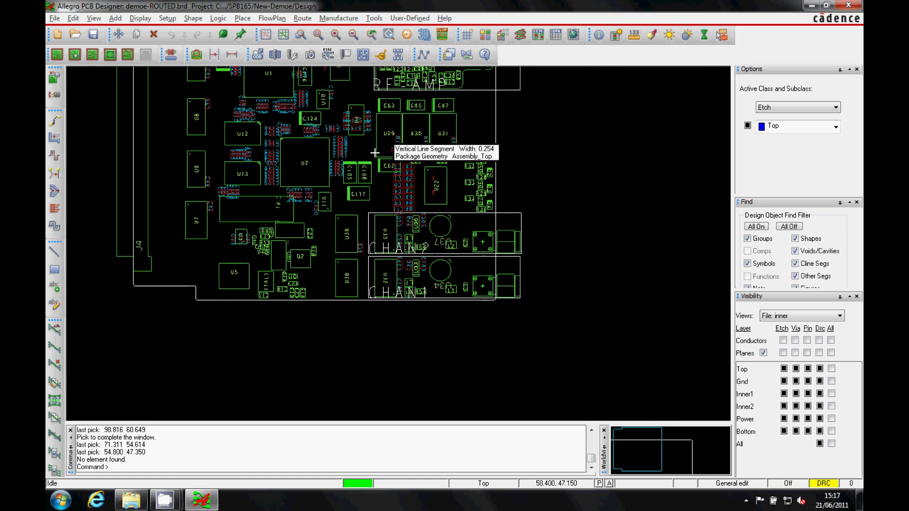
pyautogui.click(323, 37)
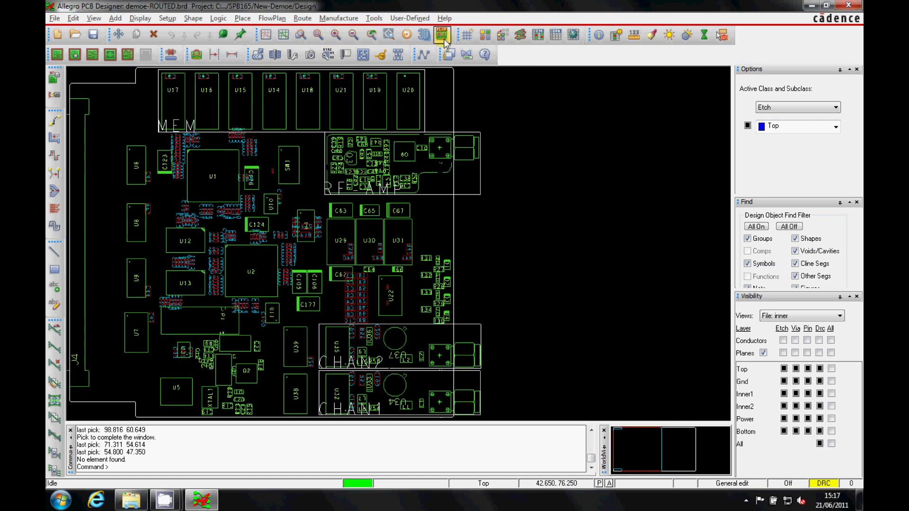
pyautogui.click(442, 35)
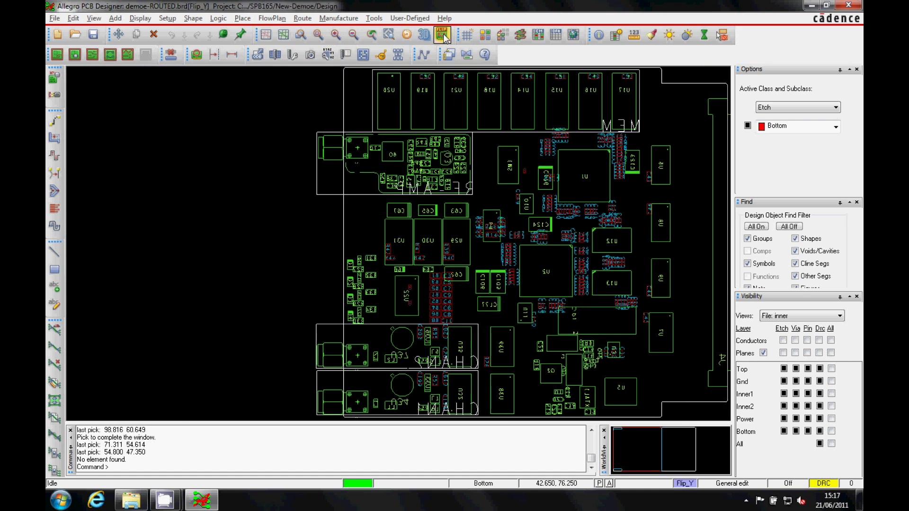
pyautogui.click(443, 33)
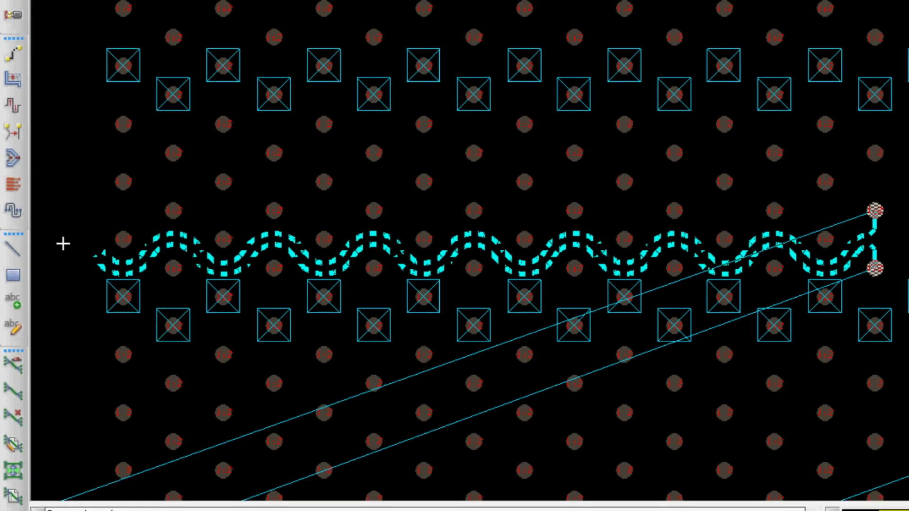
# - Finish the serpentine diff-pair run, then route three window-selected trace ends together as a group
pyautogui.click(36, 252)
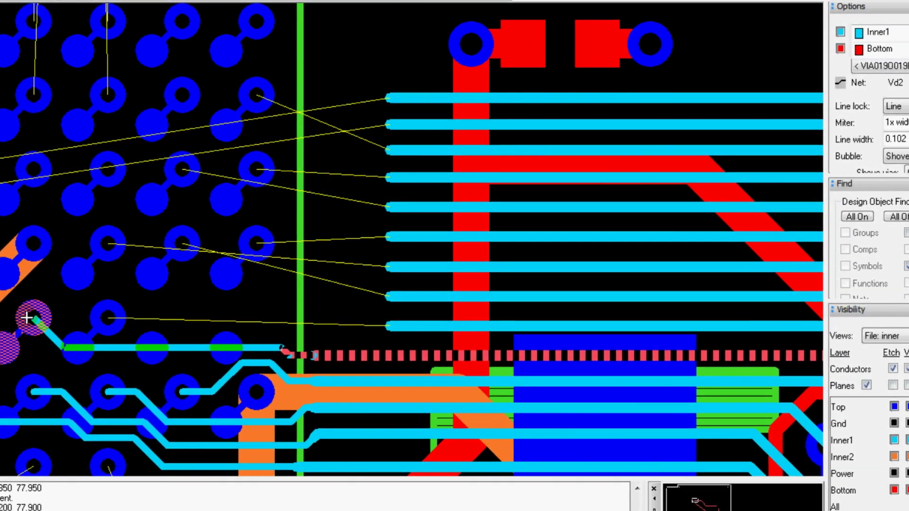
pyautogui.press('F6')
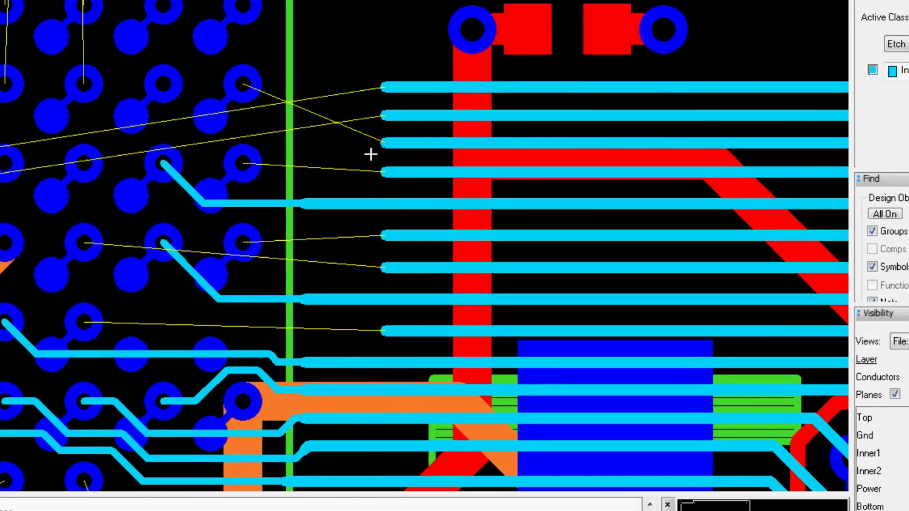
pyautogui.moveTo(371, 155)
pyautogui.mouseDown()
pyautogui.moveTo(386, 81)
pyautogui.moveTo(401, 70)
pyautogui.mouseUp()
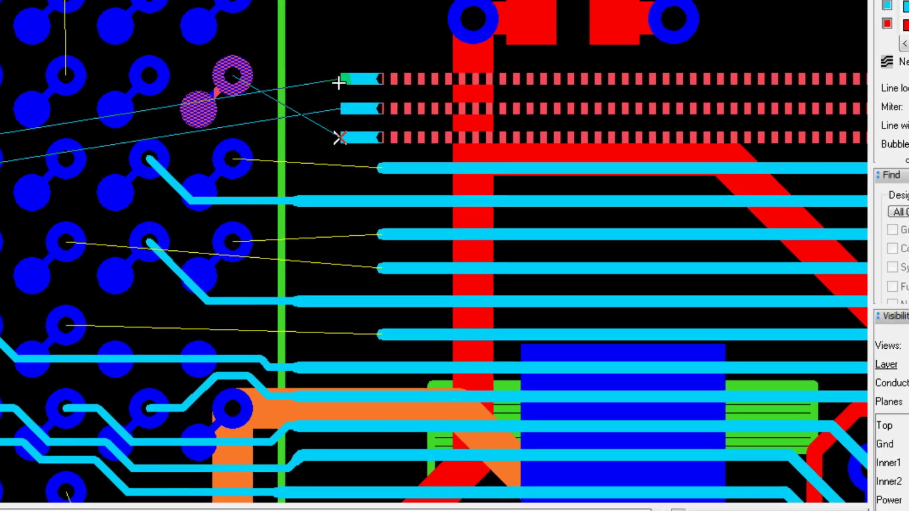
pyautogui.rightClick(338, 82)
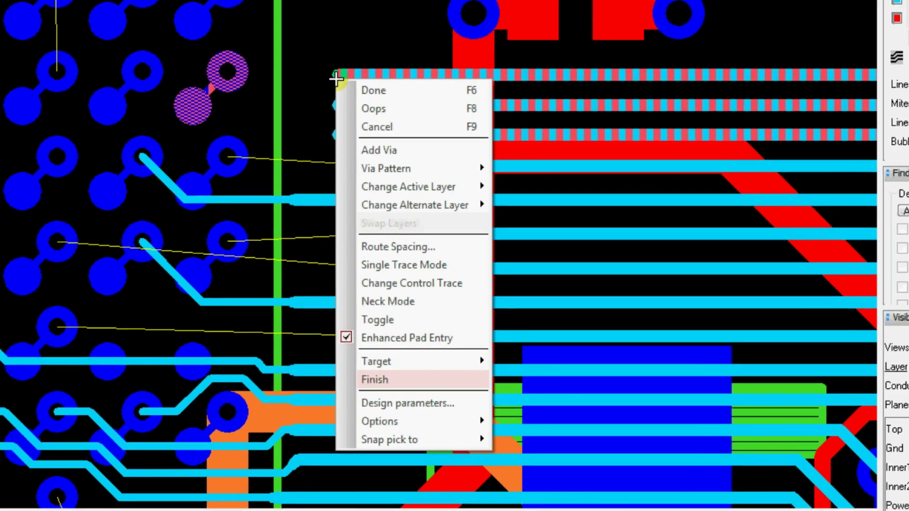
pyautogui.press('Escape')
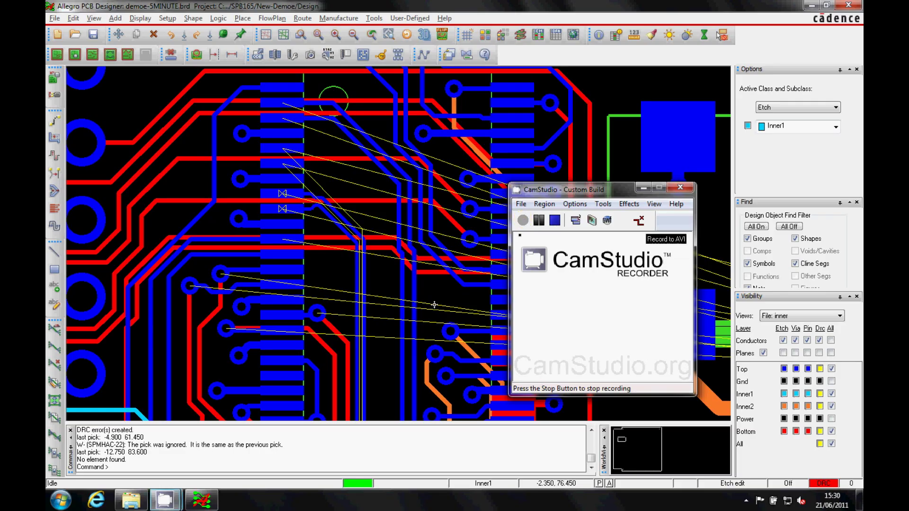
# - Route net Bd4 on the Top layer from its BGA pin down toward the lower pin rows
pyautogui.click(444, 285)
pyautogui.click(54, 121)
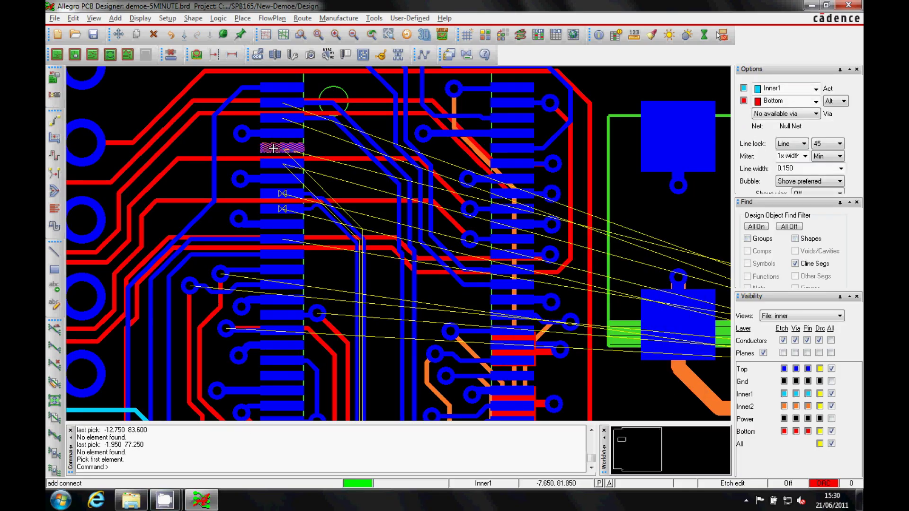
pyautogui.click(283, 165)
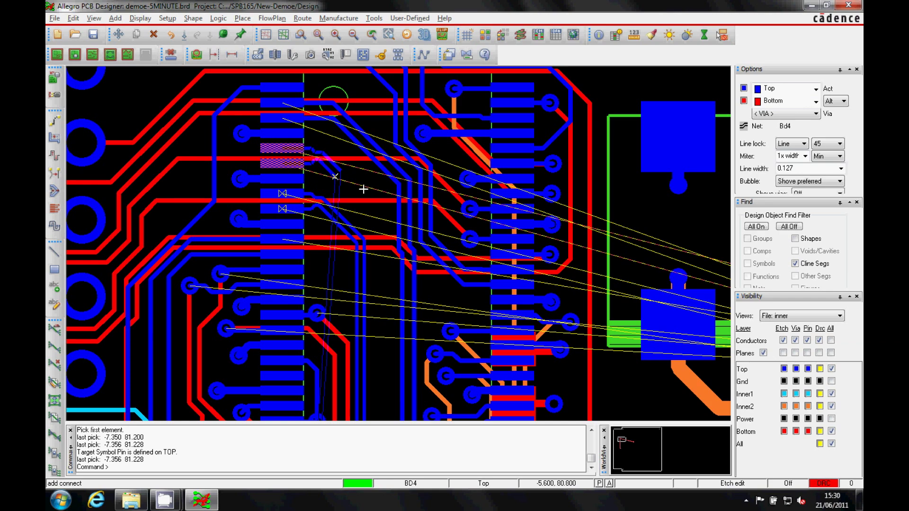
pyautogui.click(377, 262)
pyautogui.press('Down')
pyautogui.press('Down')
pyautogui.press('Down')
pyautogui.press('Down')
pyautogui.press('Down')
pyautogui.press('Down')
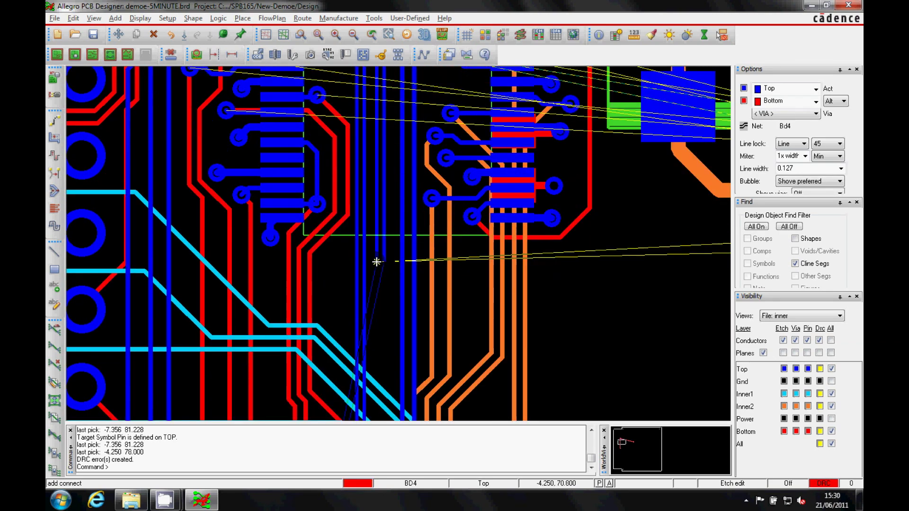
pyautogui.press('Down')
pyautogui.press('Down')
pyautogui.click(359, 225)
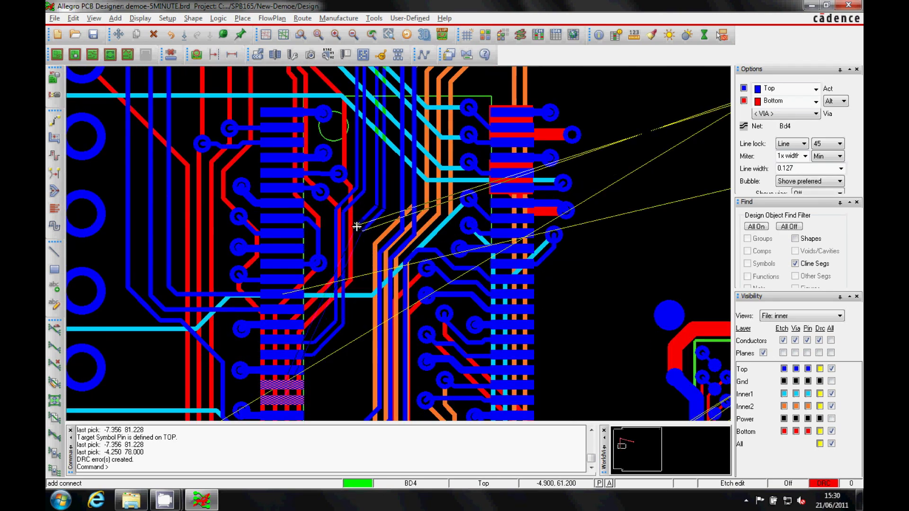
pyautogui.click(356, 294)
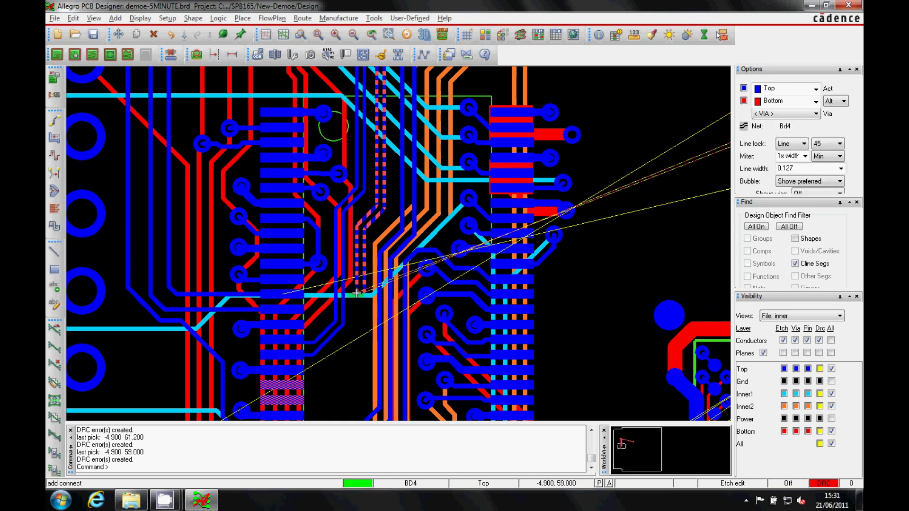
pyautogui.doubleClick(356, 294)
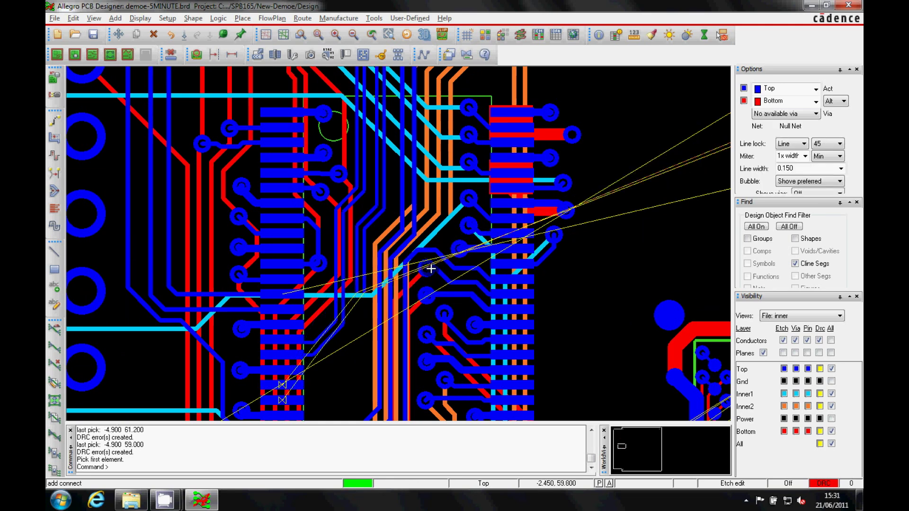
pyautogui.press('Up')
pyautogui.press('Up')
pyautogui.press('Up')
pyautogui.press('Up')
pyautogui.press('Up')
# - Add accordion delay-tuning meanders with full-arc corners to the BD3 trace
pyautogui.scroll(1, 361, 227)
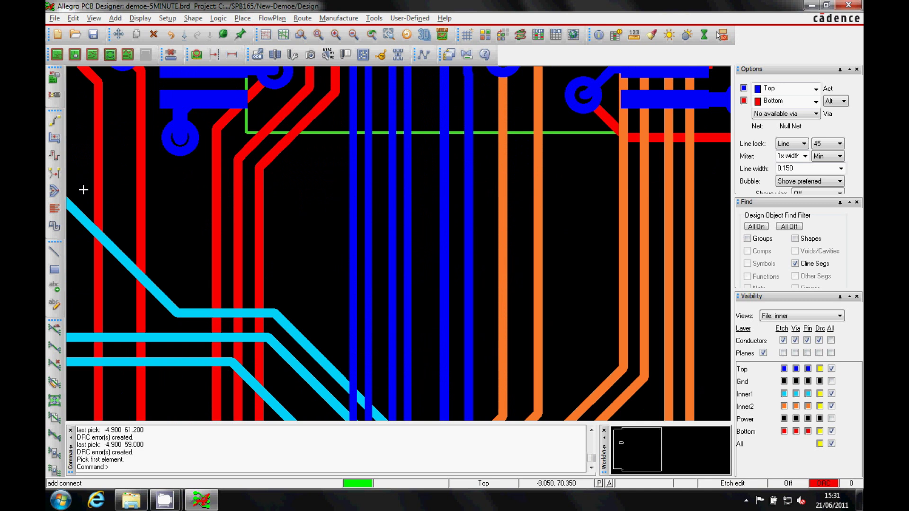
pyautogui.click(55, 155)
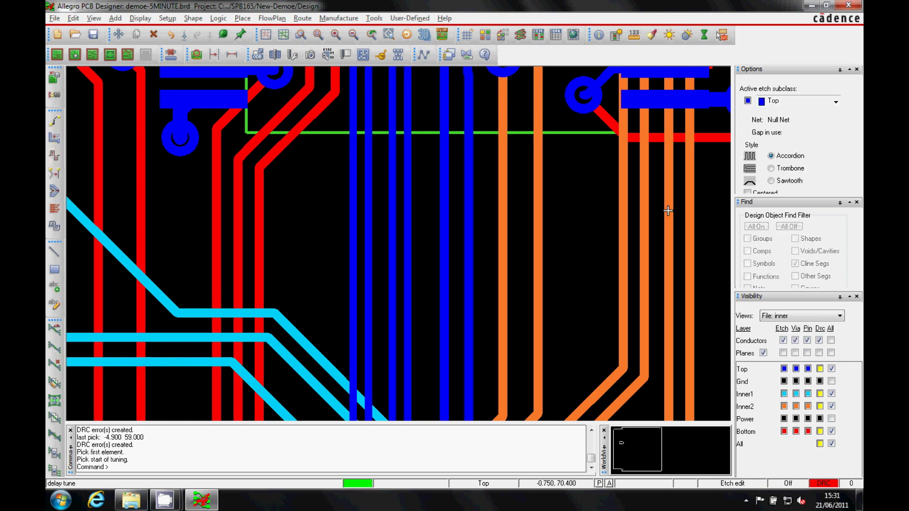
pyautogui.moveTo(766, 195); pyautogui.dragTo(769, 283)
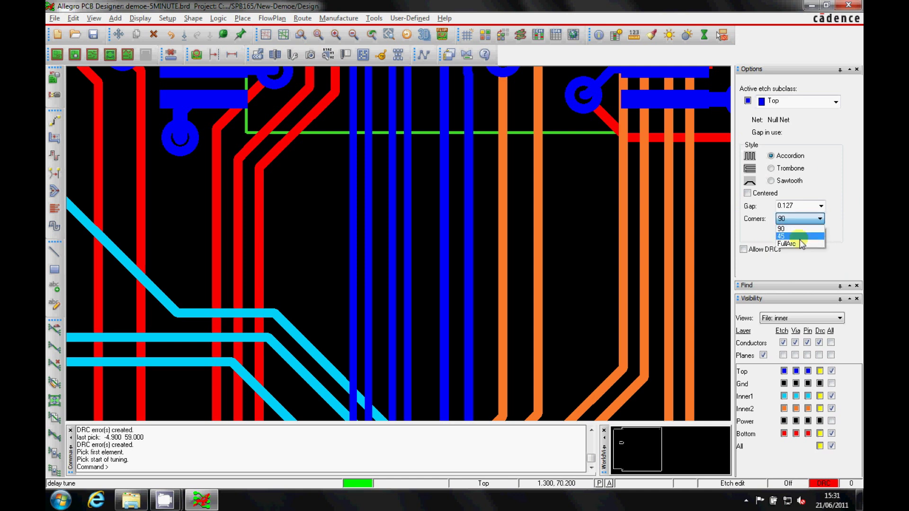
pyautogui.click(787, 243)
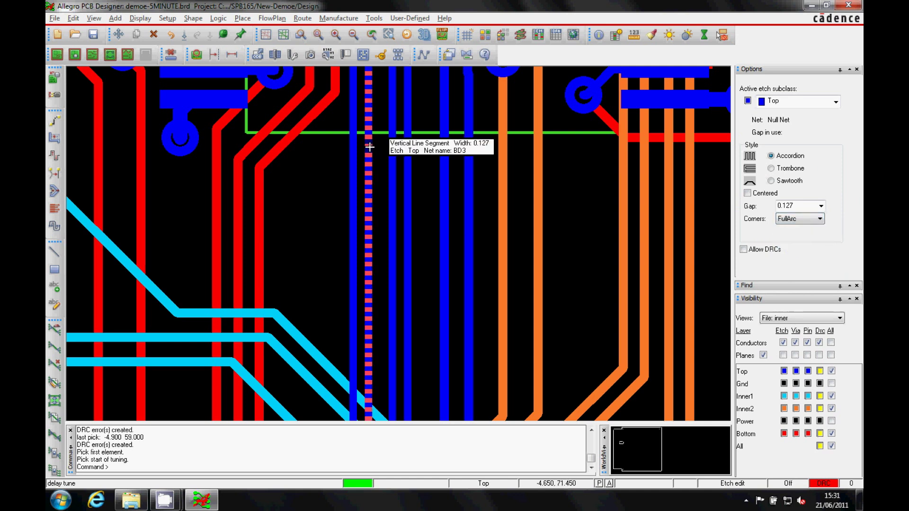
pyautogui.click(368, 167)
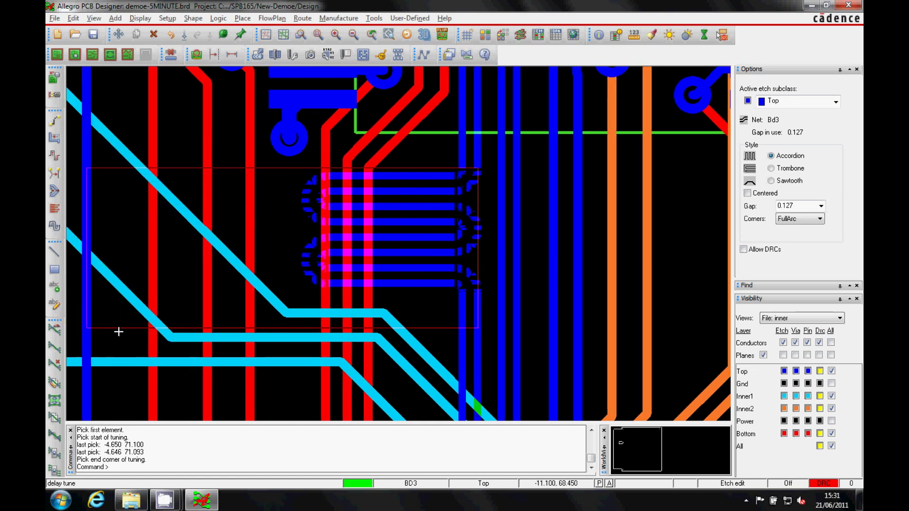
pyautogui.click(161, 305)
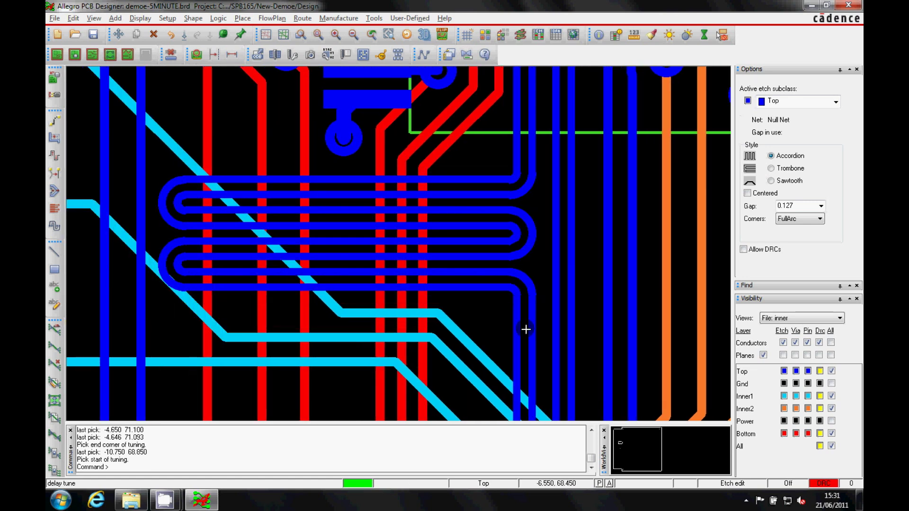
# - Switch the tuning style to Trombone and add trombone meanders to net Bd2
pyautogui.click(771, 168)
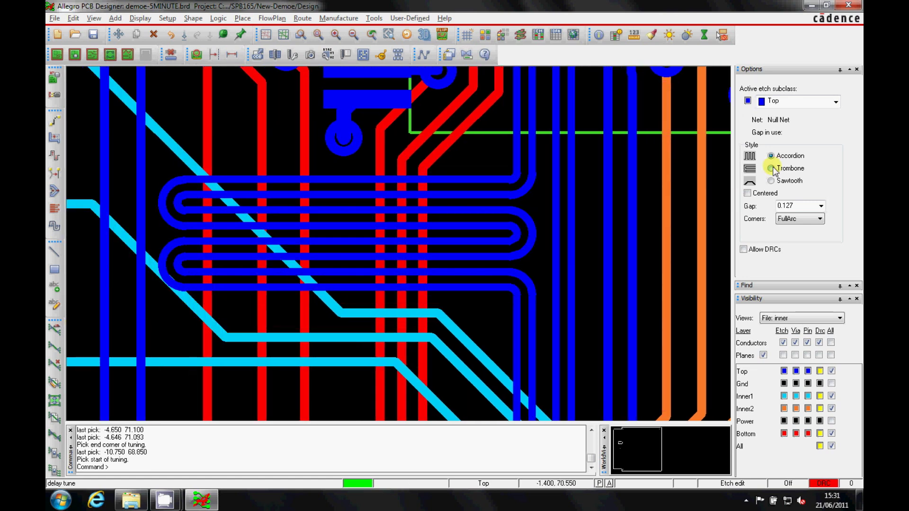
pyautogui.click(211, 289)
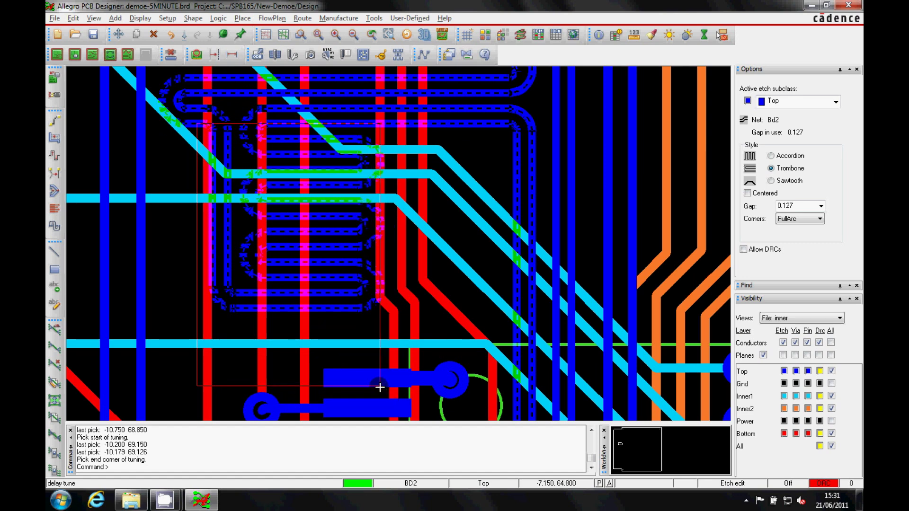
pyautogui.click(380, 388)
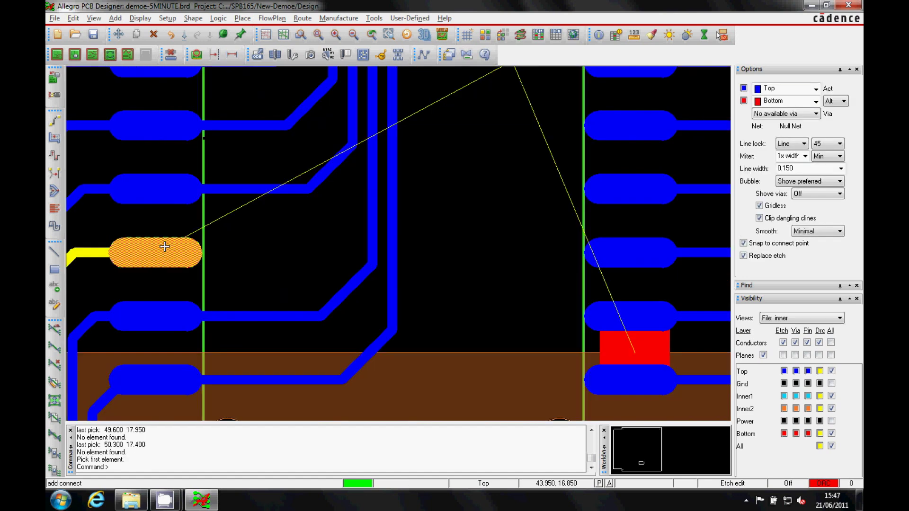
pyautogui.click(157, 253)
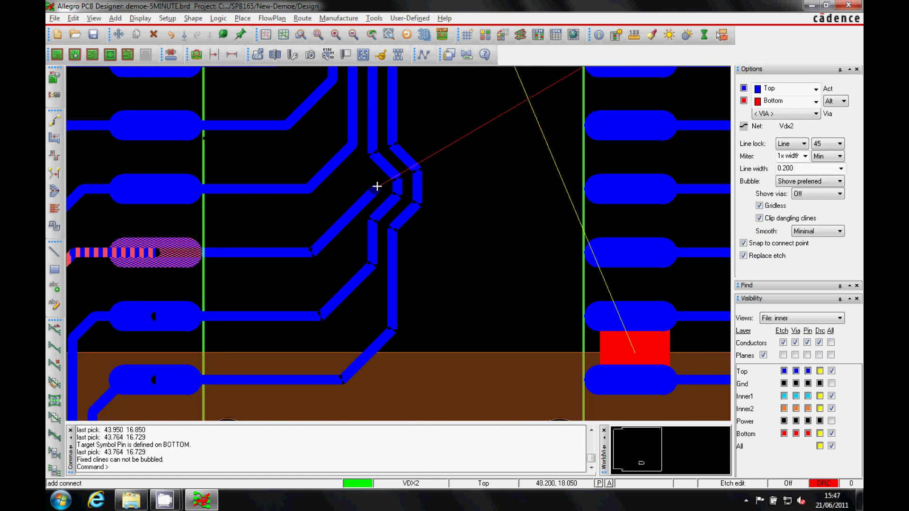
# - Route the Vdx2 trace from its pad upward past the component with several bend points
pyautogui.click(377, 186)
pyautogui.scroll(-2, 377, 171)
pyautogui.scroll(2, 381, 142)
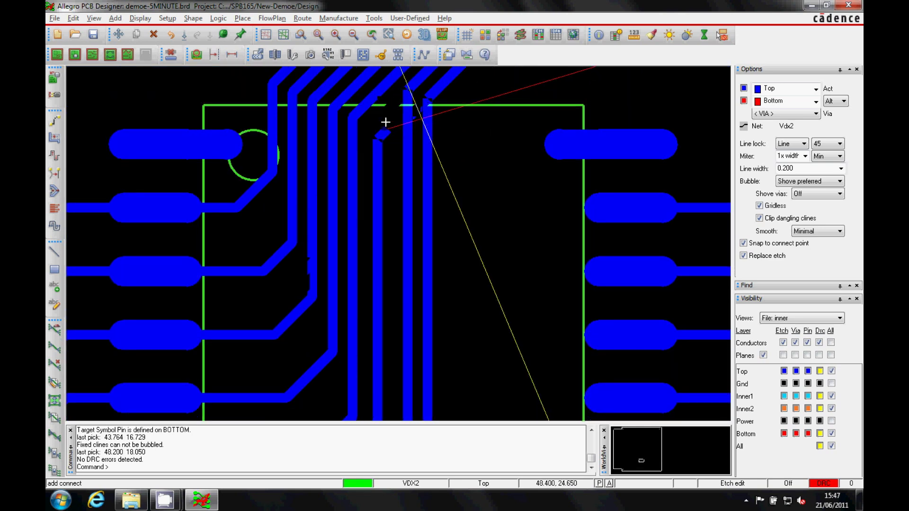
pyautogui.click(390, 93)
pyautogui.click(394, 97)
pyautogui.press('Up')
pyautogui.press('Up')
pyautogui.press('Right')
pyautogui.press('Right')
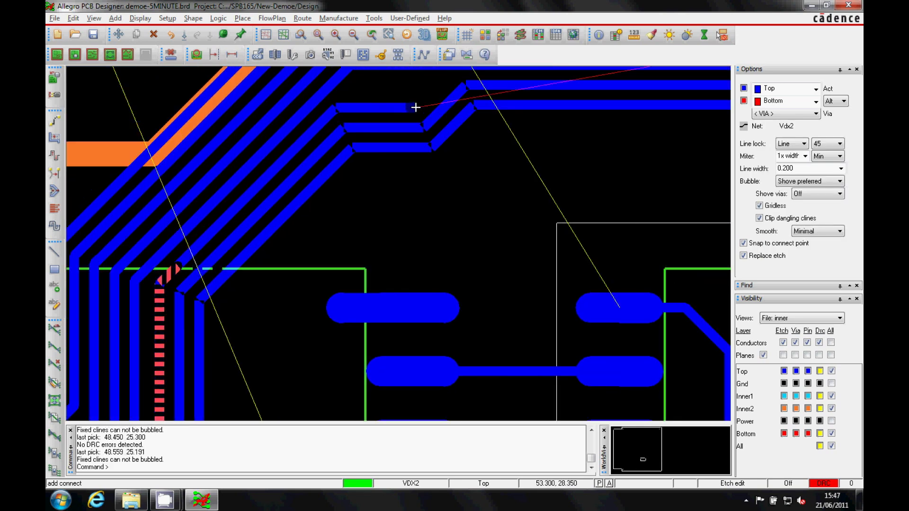
pyautogui.press('Up')
pyautogui.press('Up')
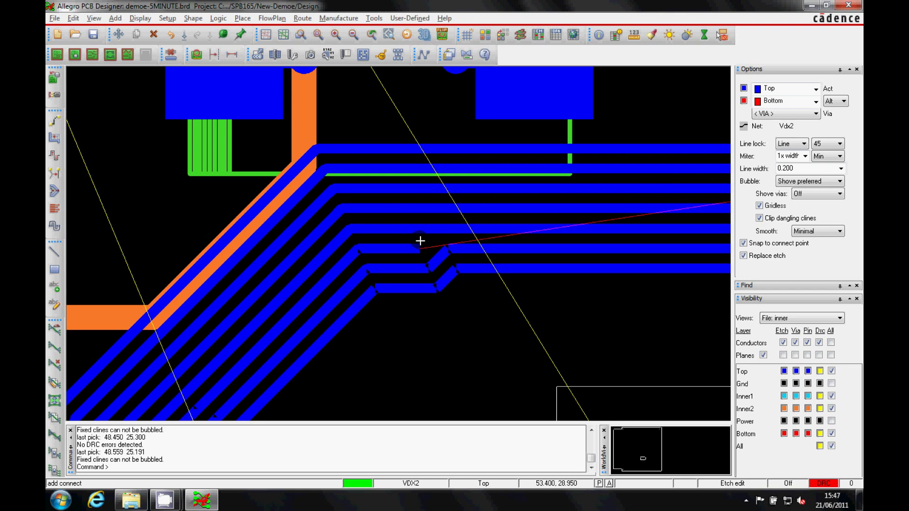
# - Continue the Vdx2 trace along the trace bundle onto the target pad and finish the route
pyautogui.click(420, 241)
pyautogui.click(420, 242)
pyautogui.press('Right')
pyautogui.press('Right')
pyautogui.press('Right')
pyautogui.press('Up')
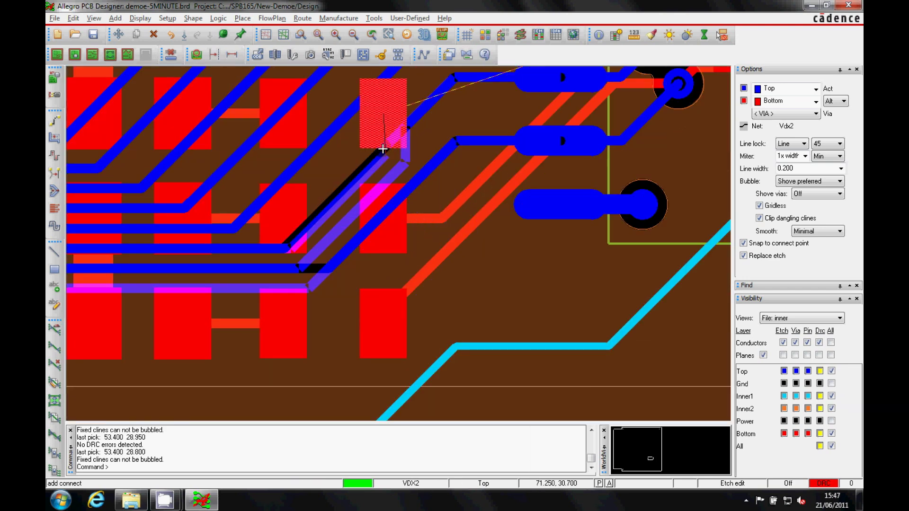
pyautogui.press('Up')
pyautogui.press('Up')
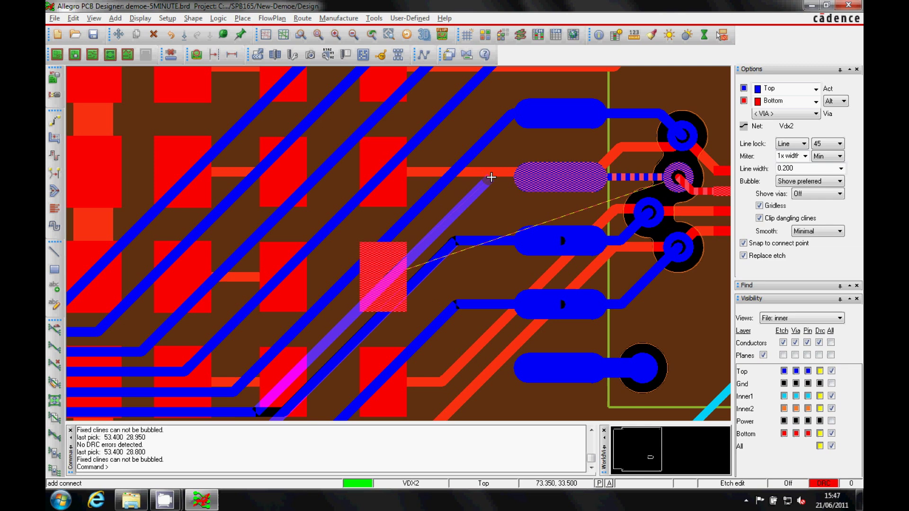
pyautogui.click(493, 175)
pyautogui.click(559, 177)
pyautogui.rightClick(561, 177)
pyautogui.click(575, 188)
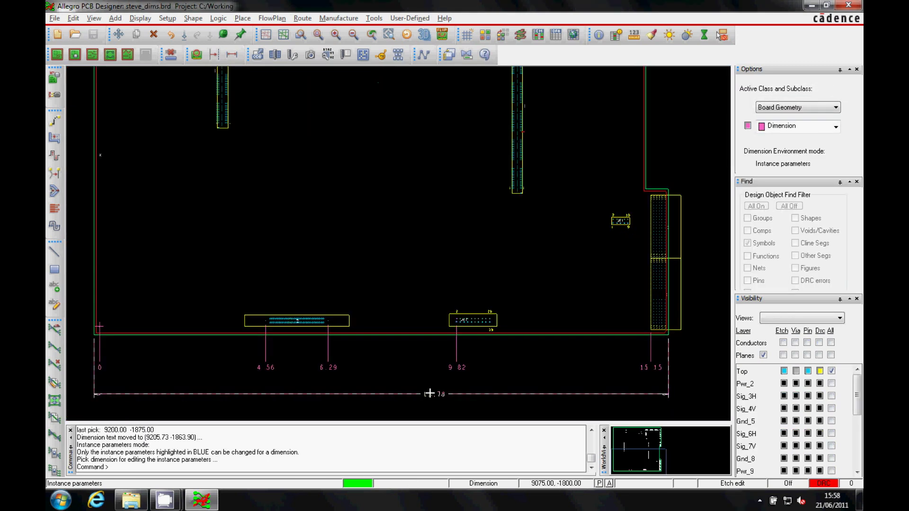
# - Enable dual dimensions on the 15.78 dimension so it also shows its millimetre value
pyautogui.click(430, 393)
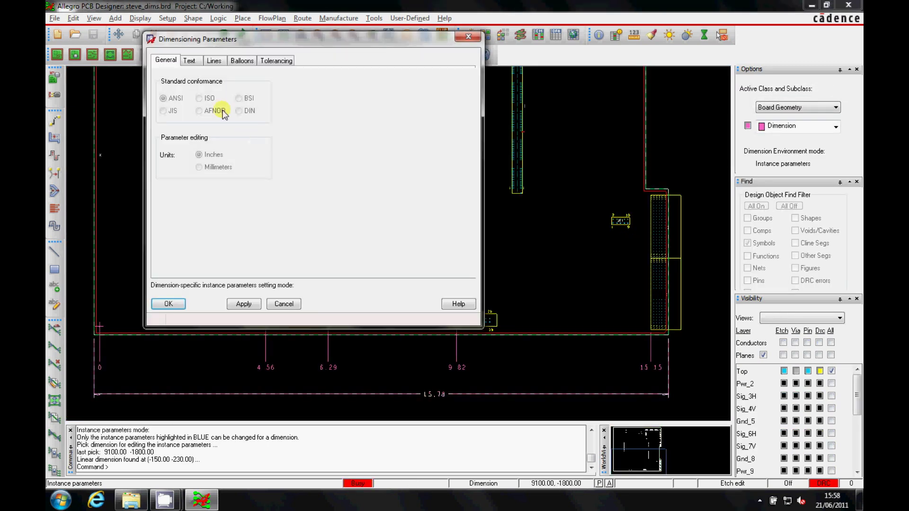
pyautogui.click(190, 60)
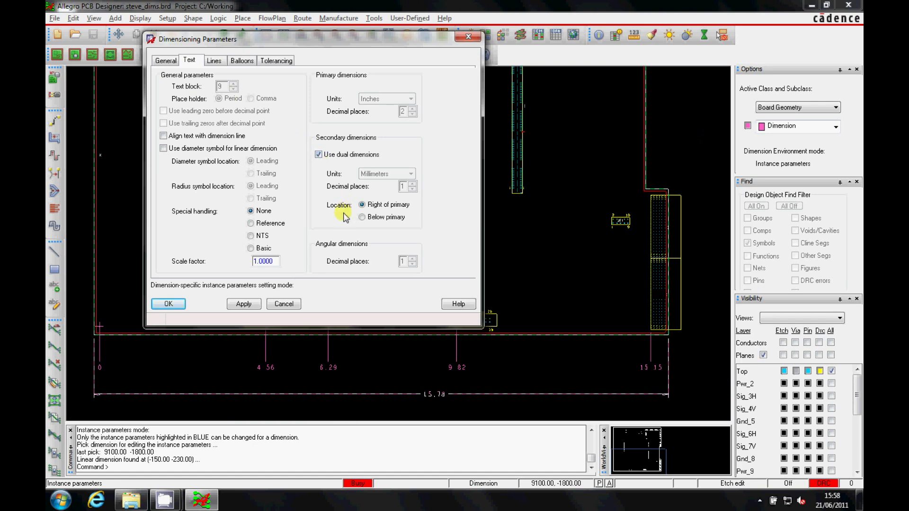
pyautogui.click(164, 300)
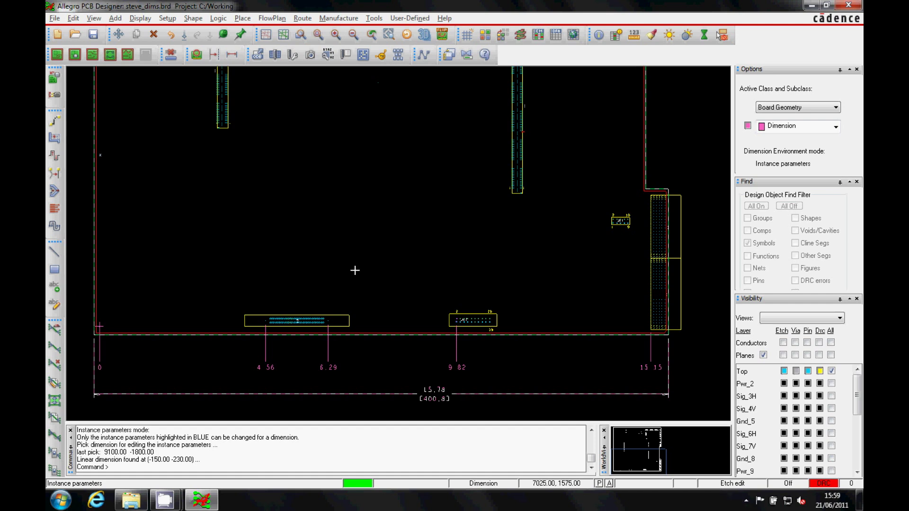
pyautogui.rightClick(280, 237)
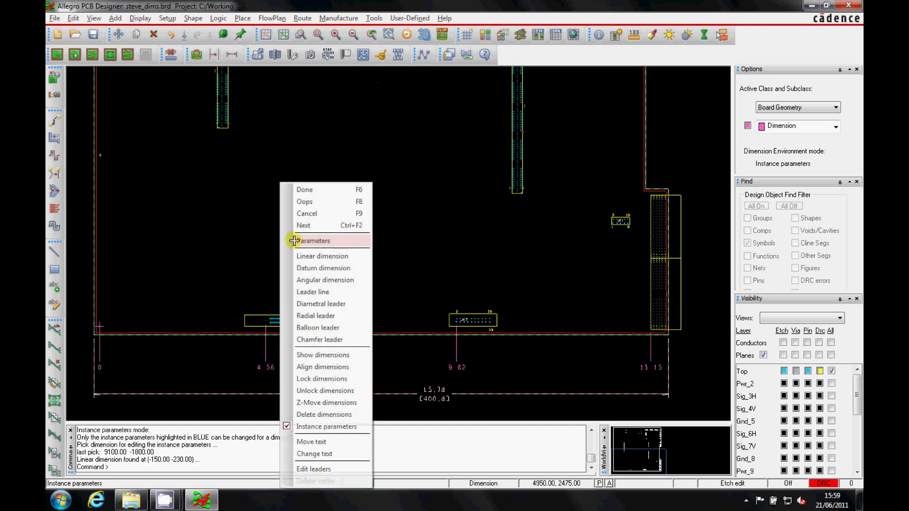
pyautogui.click(297, 191)
# - Move connector J4 up and to the left so its dimensions update
pyautogui.click(118, 35)
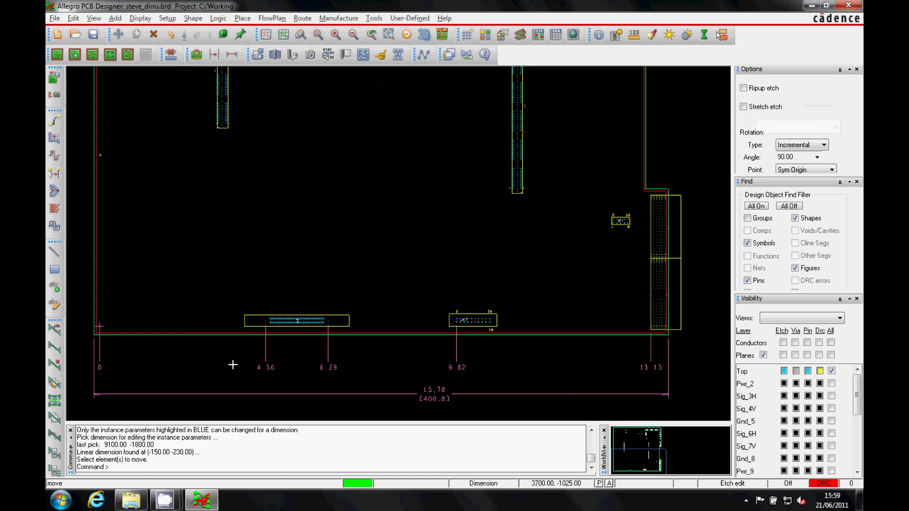
pyautogui.scroll(2, 233, 359)
pyautogui.click(342, 287)
pyautogui.click(417, 283)
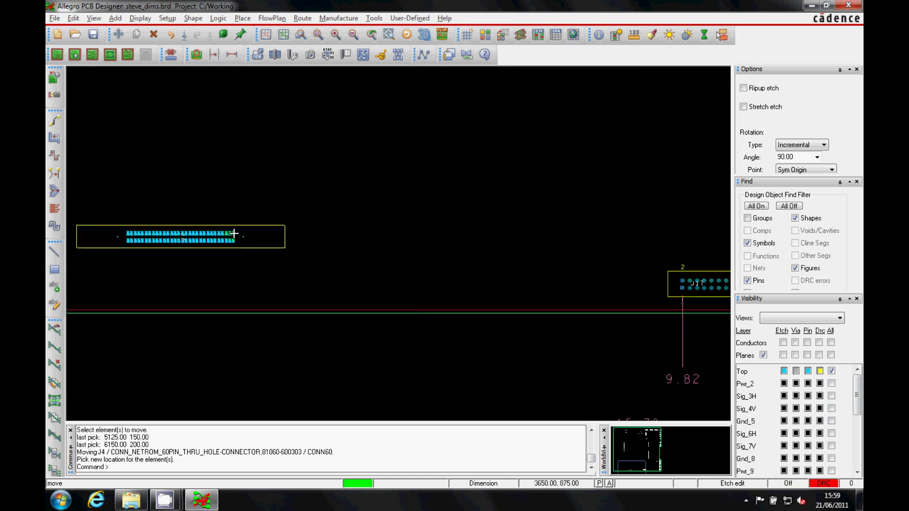
pyautogui.click(237, 230)
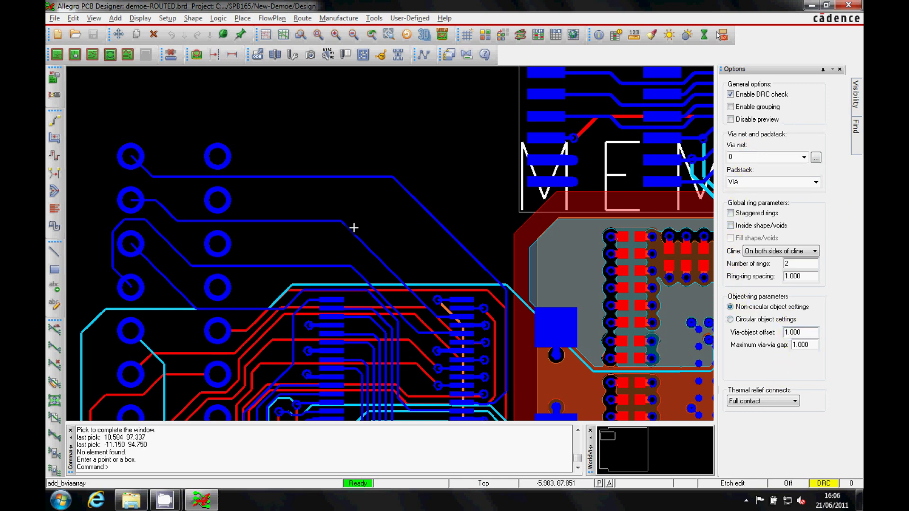
# - Place a two-ring stitching via array around the blue traces with 2.000 ring spacing
pyautogui.click(313, 176)
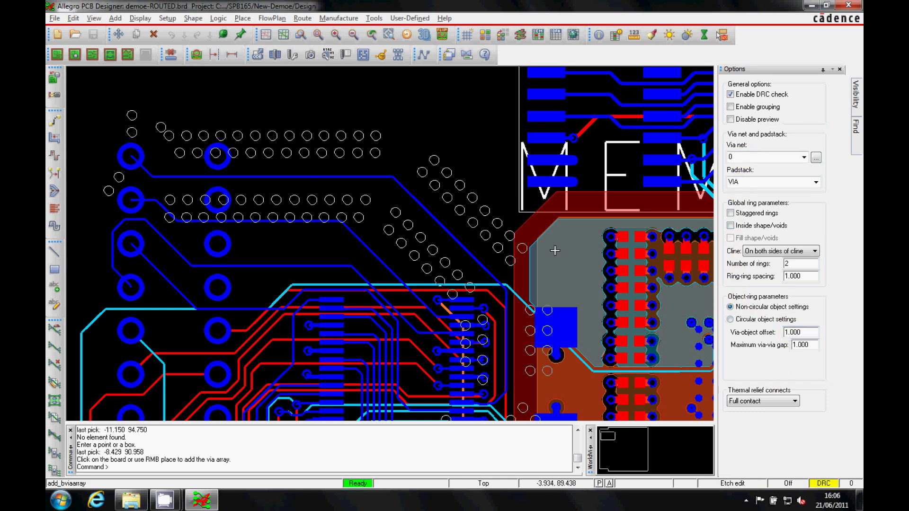
pyautogui.write('2')
pyautogui.press('Return')
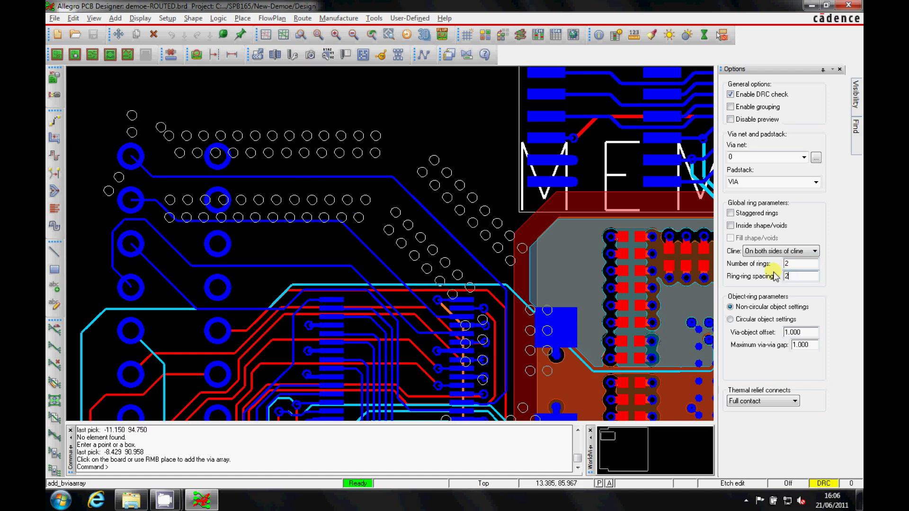
pyautogui.press('Return')
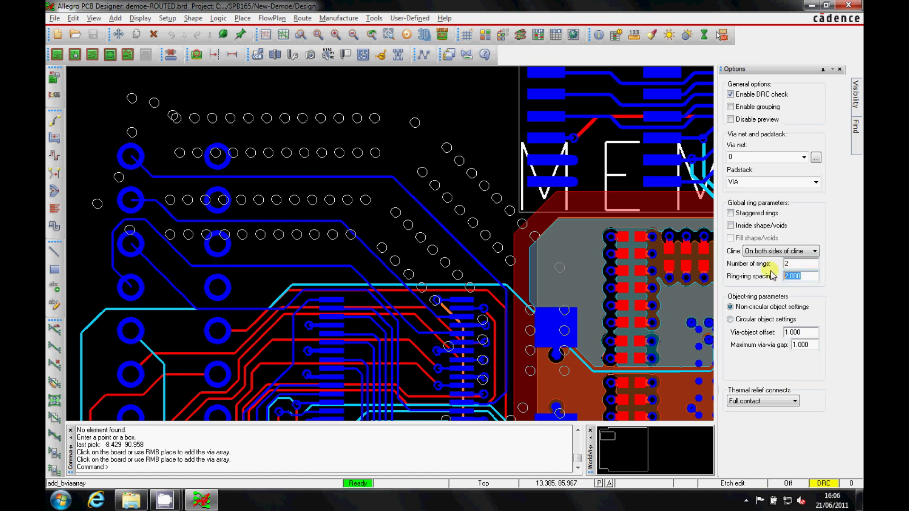
pyautogui.click(429, 107)
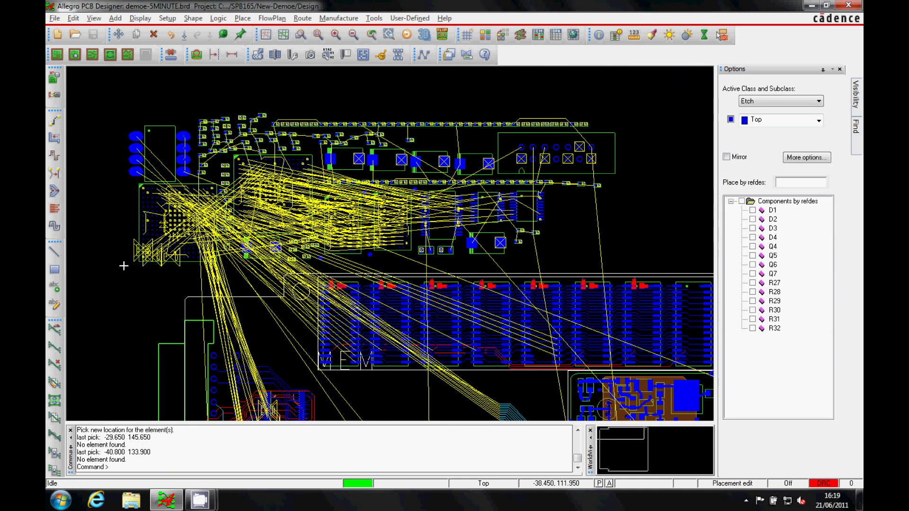
pyautogui.moveTo(123, 266); pyautogui.dragTo(641, 96)
# - Apply the PROCESSOR placement replicate to the selected components
pyautogui.rightClick(416, 164)
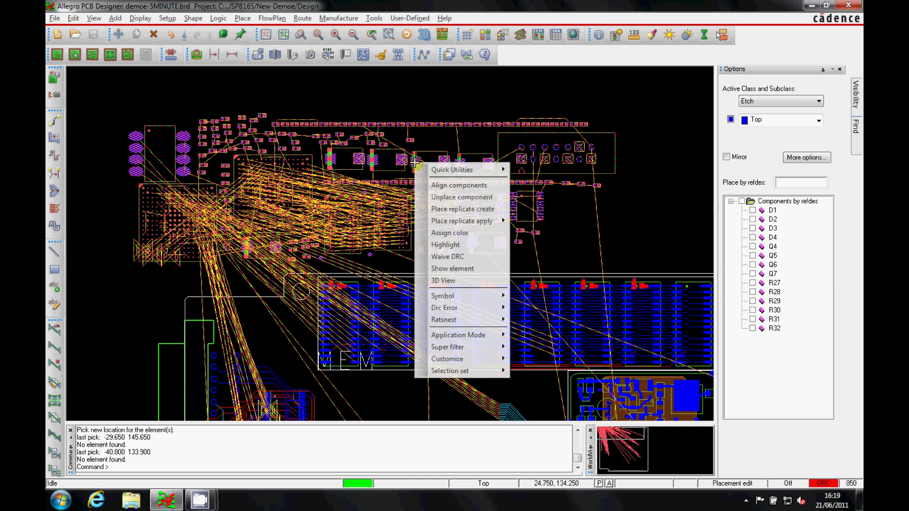
pyautogui.moveTo(469, 220)
pyautogui.click(545, 244)
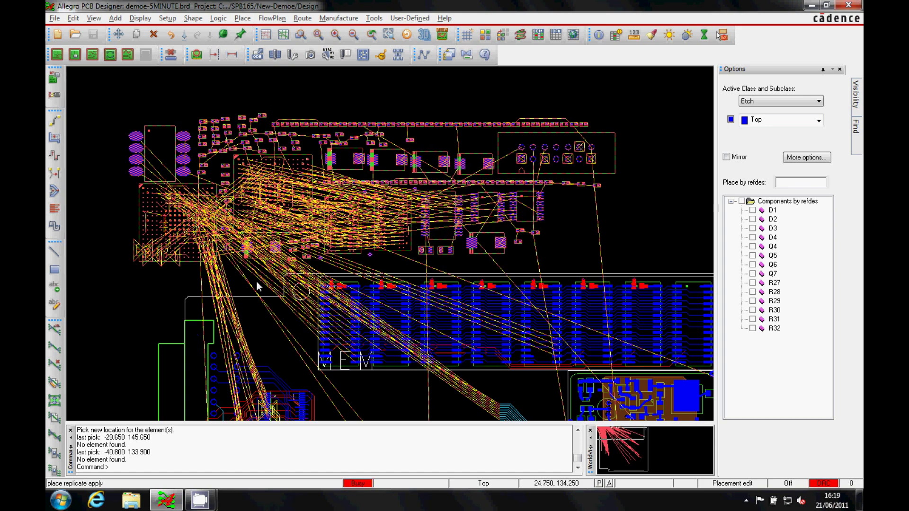
# - Snap the replicated parts to the arc centre at (0,0) and complete the placement
pyautogui.press('Down')
pyautogui.press('Down')
pyautogui.press('Down')
pyautogui.press('Down')
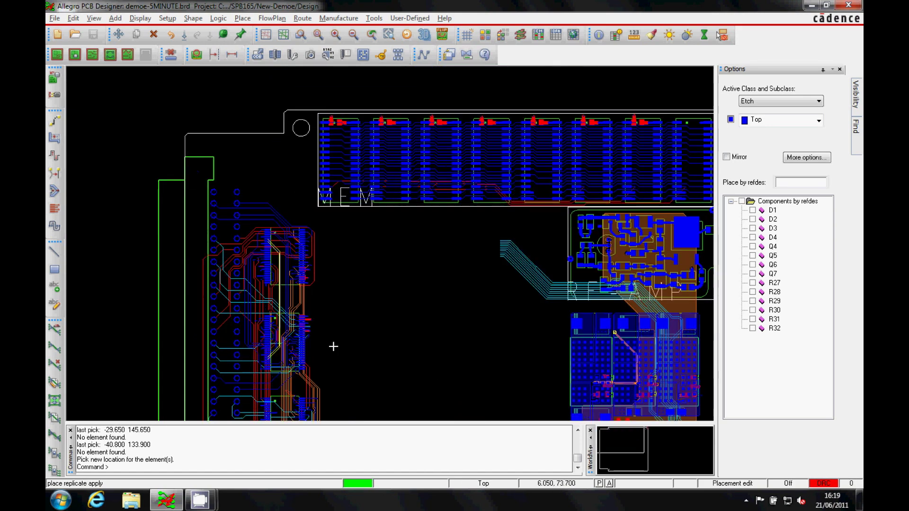
pyautogui.press('Down')
pyautogui.press('Down')
pyautogui.press('Down')
pyautogui.press('Down')
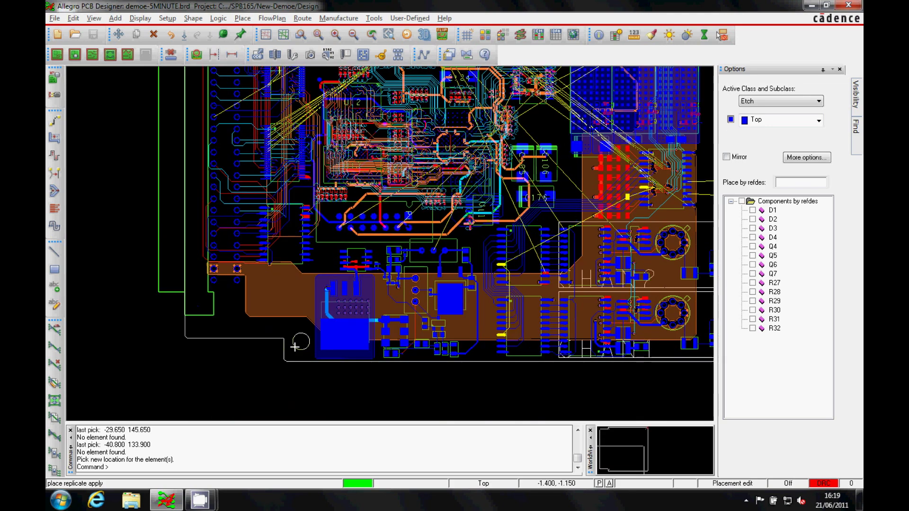
pyautogui.rightClick(298, 353)
pyautogui.moveTo(345, 416)
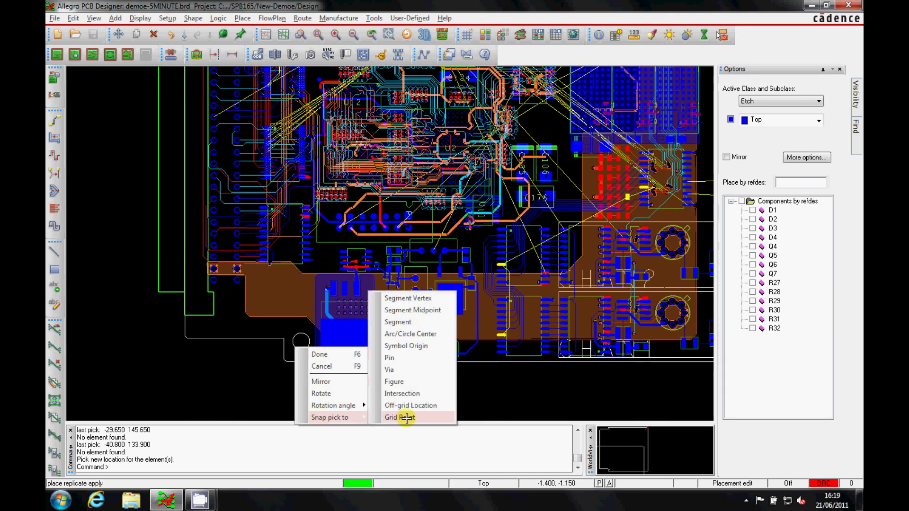
pyautogui.click(405, 333)
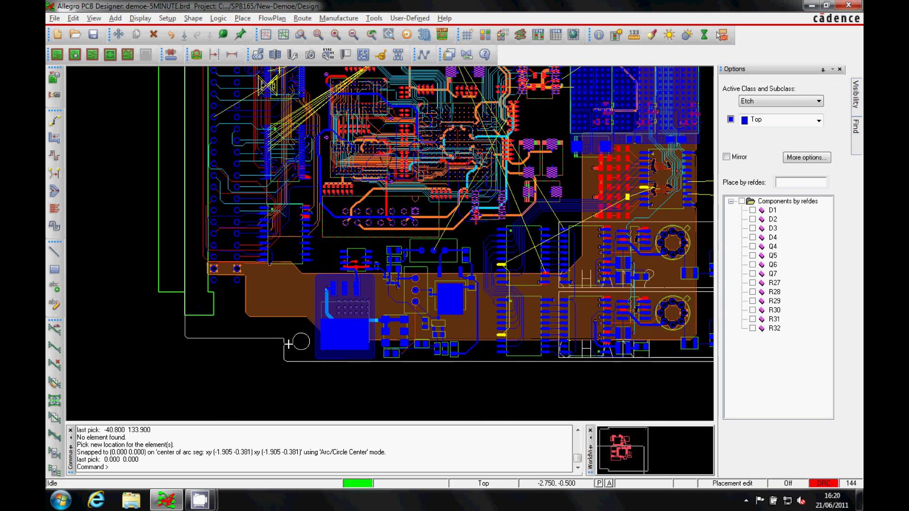
pyautogui.press('Up')
pyautogui.press('Up')
pyautogui.press('Up')
pyautogui.rightClick(548, 289)
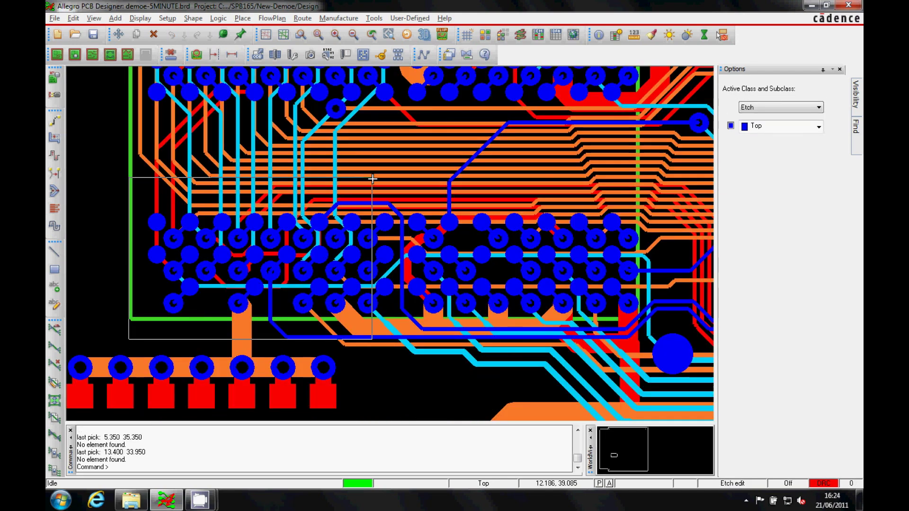
# - Show the selected BGA area in the 3D Viewer and tilt it to an oblique view
pyautogui.rightClick(257, 223)
pyautogui.click(291, 321)
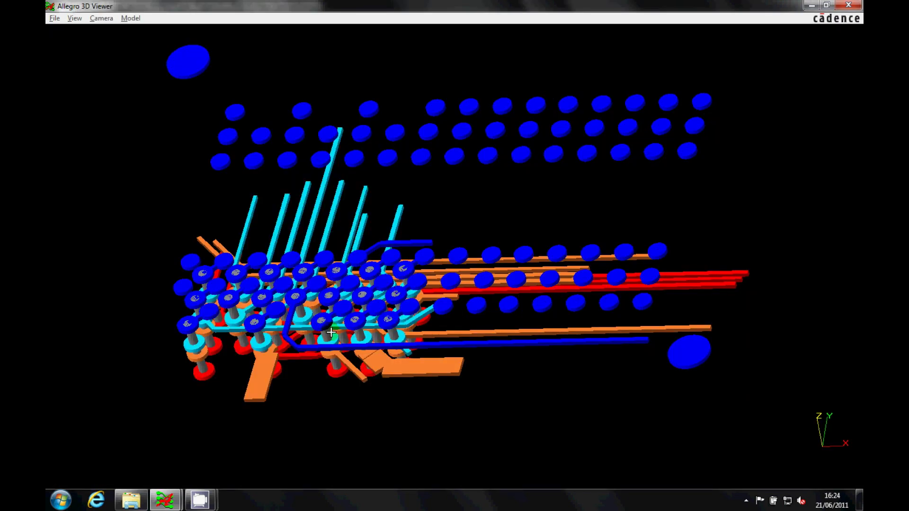
pyautogui.moveTo(292, 321)
pyautogui.mouseDown()
pyautogui.moveTo(186, 210)
pyautogui.moveTo(107, 253)
pyautogui.moveTo(44, 339)
pyautogui.moveTo(45, 386)
pyautogui.moveTo(80, 496)
pyautogui.moveTo(280, 483)
pyautogui.mouseUp()
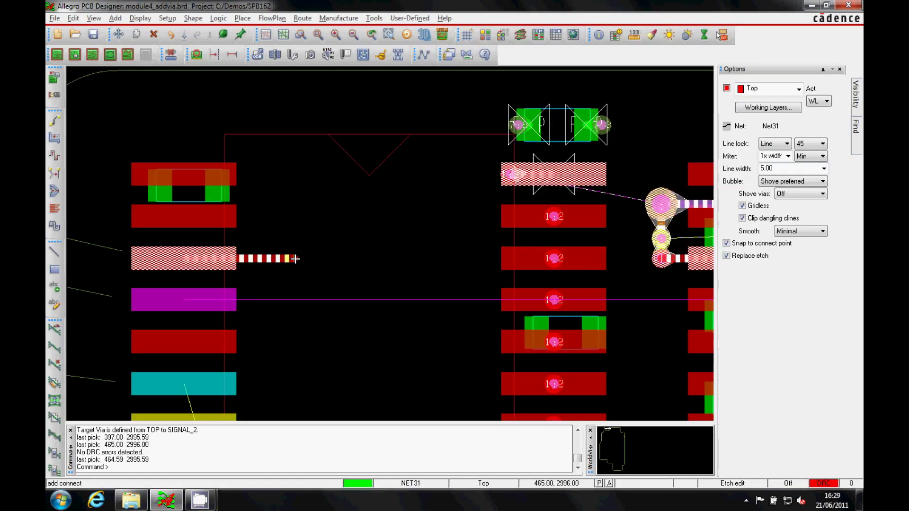
# - Route Net31 through a chain of vias down to a green Bottom-layer trace
pyautogui.doubleClick(295, 259)
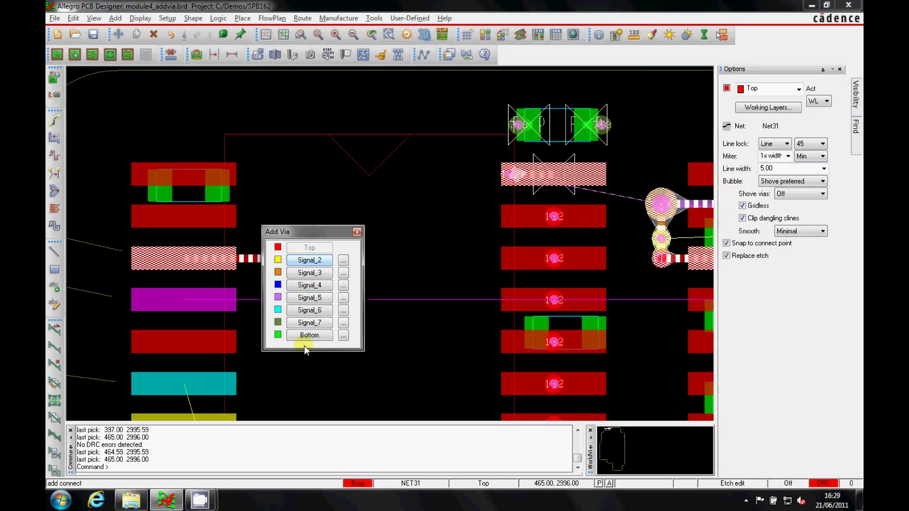
pyautogui.click(309, 260)
pyautogui.doubleClick(321, 247)
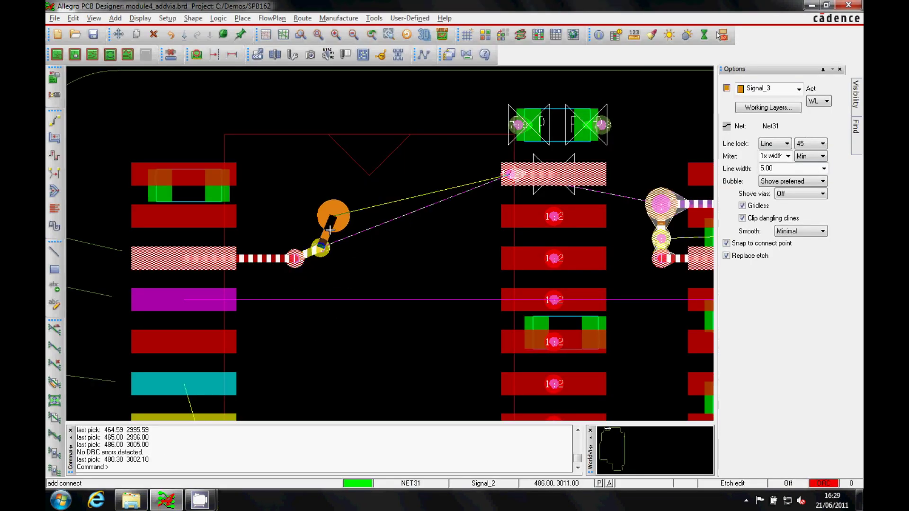
pyautogui.doubleClick(333, 216)
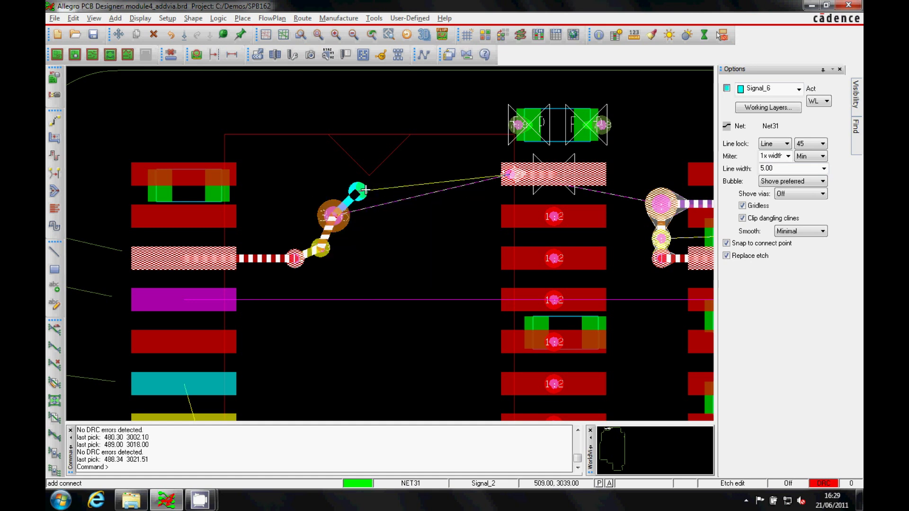
pyautogui.doubleClick(358, 191)
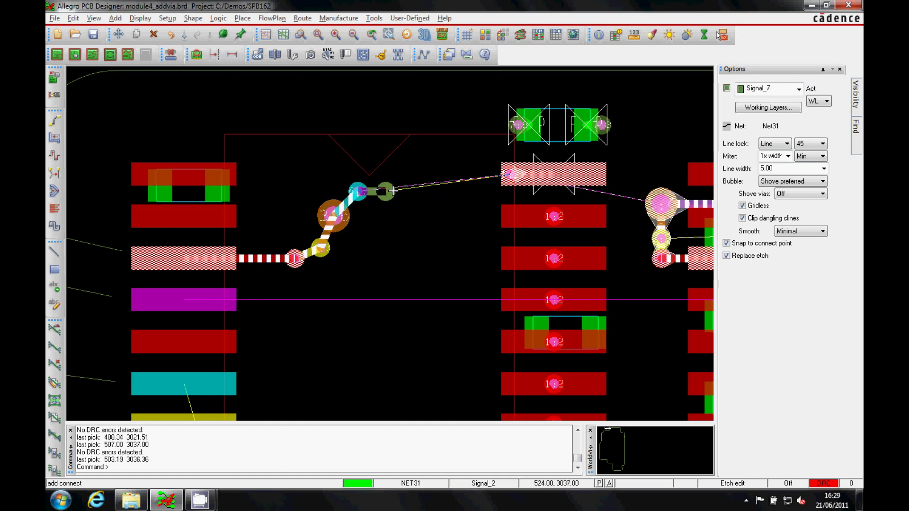
pyautogui.doubleClick(393, 191)
pyautogui.rightClick(395, 192)
pyautogui.press('Escape')
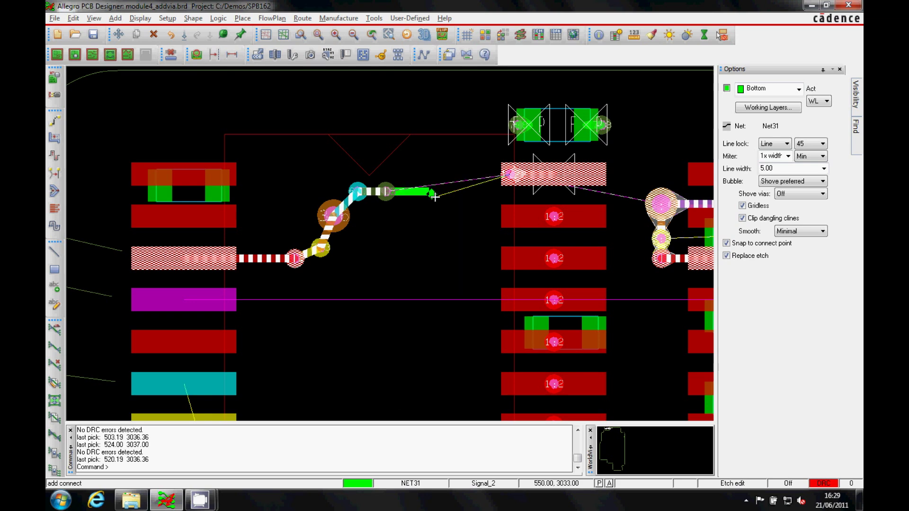
pyautogui.doubleClick(434, 190)
# - Show the new vias and trace in 3D, then display the layer cross-section
pyautogui.moveTo(275, 281); pyautogui.dragTo(405, 180)
pyautogui.rightClick(396, 191)
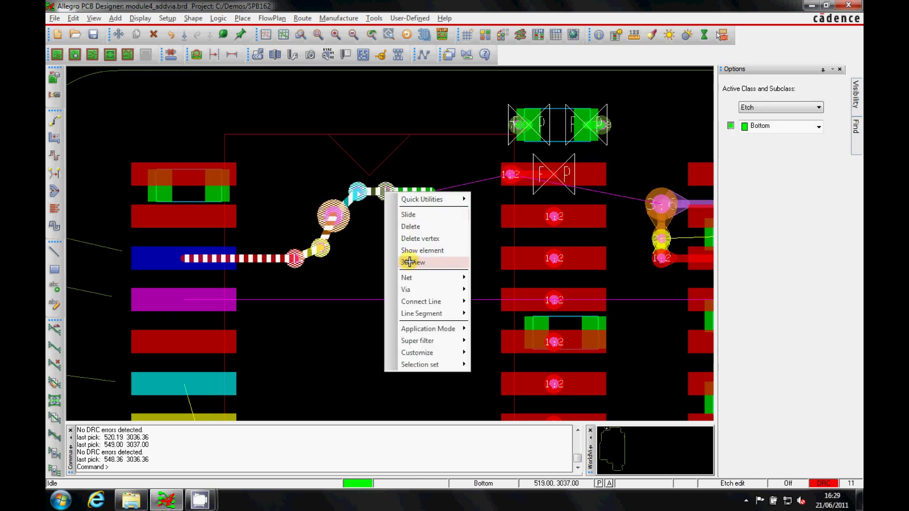
pyautogui.click(410, 261)
pyautogui.moveTo(477, 322); pyautogui.dragTo(396, 321)
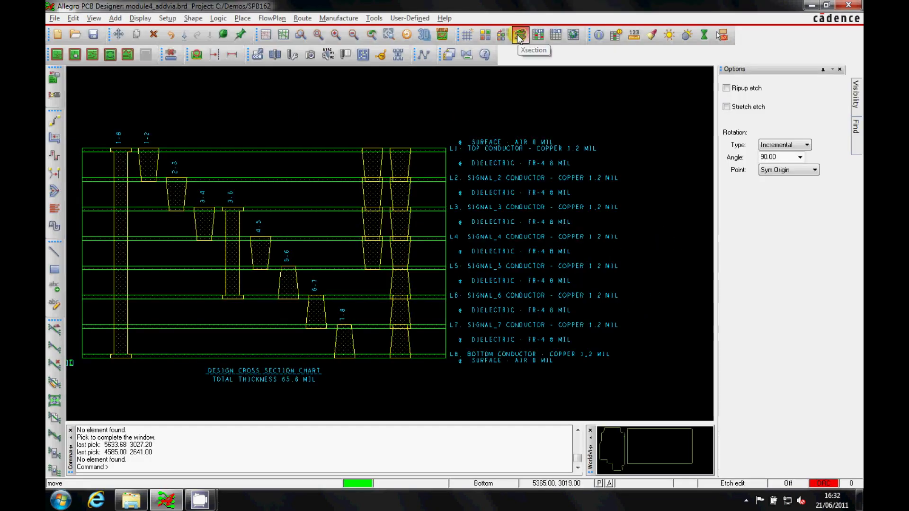
pyautogui.click(520, 36)
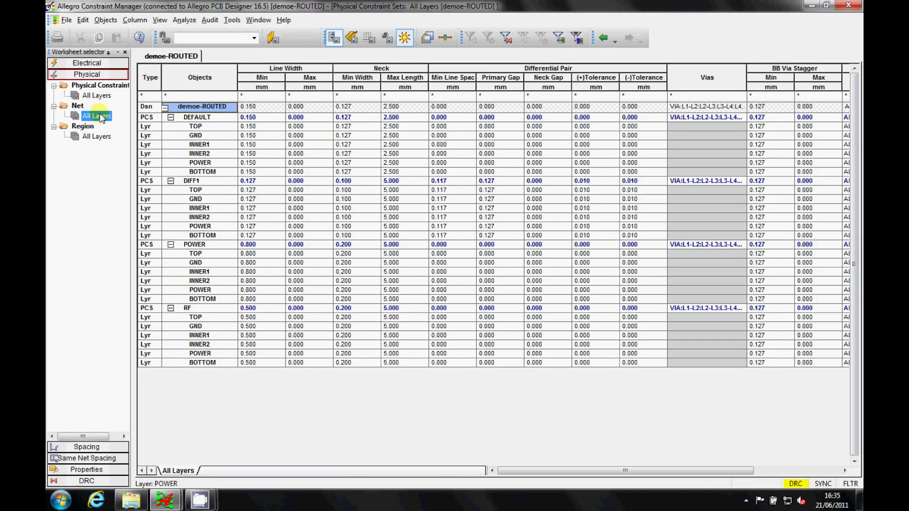
# - Assign the POWER physical set to POWER_GROUP and the RF set to the RF class
pyautogui.click(349, 117)
pyautogui.click(348, 117)
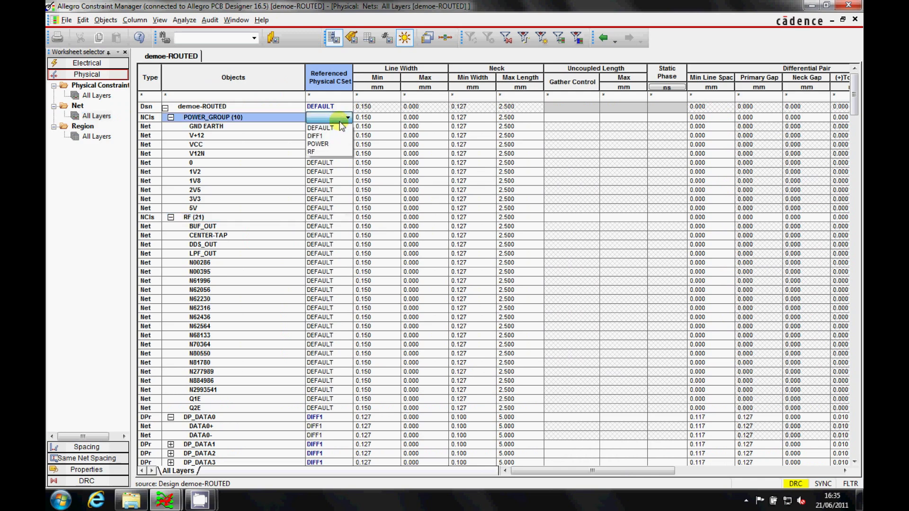
pyautogui.click(333, 146)
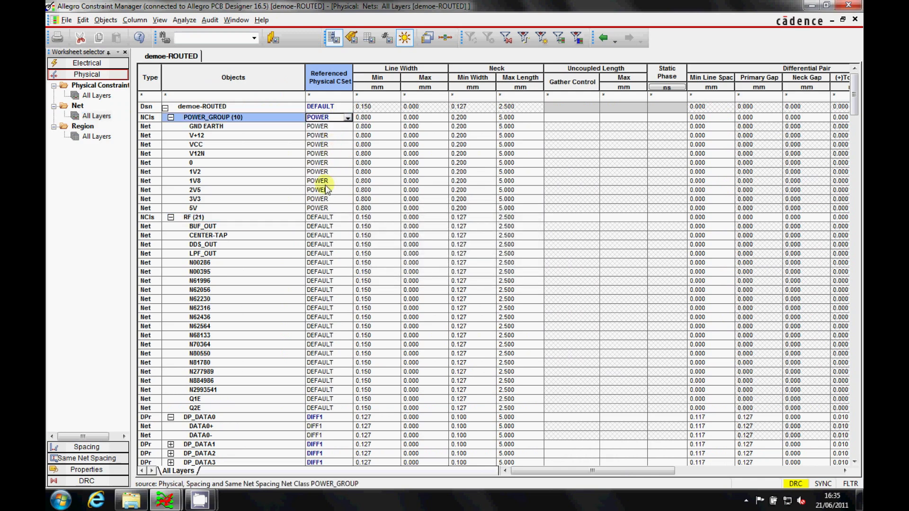
pyautogui.click(323, 217)
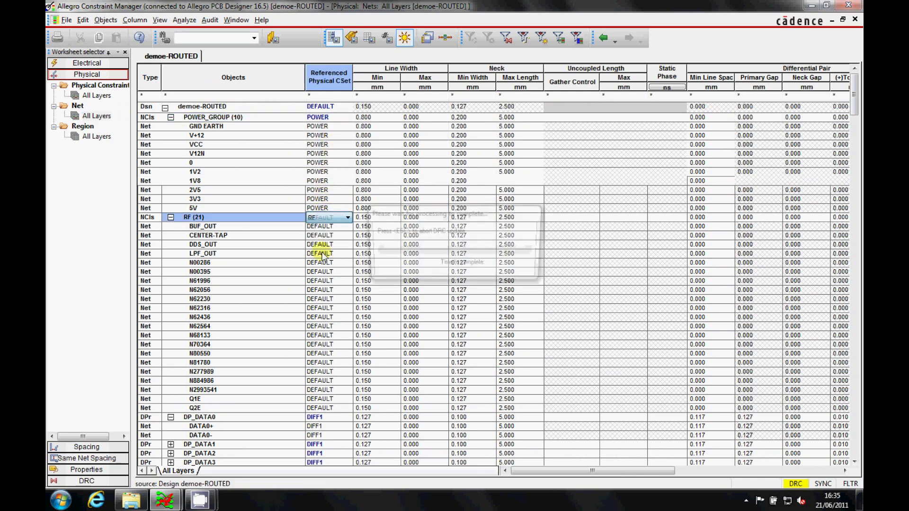
# - Raise the DEFAULT Line-to-Hole spacing values to 0.300 and head to exporting constraints
pyautogui.click(86, 448)
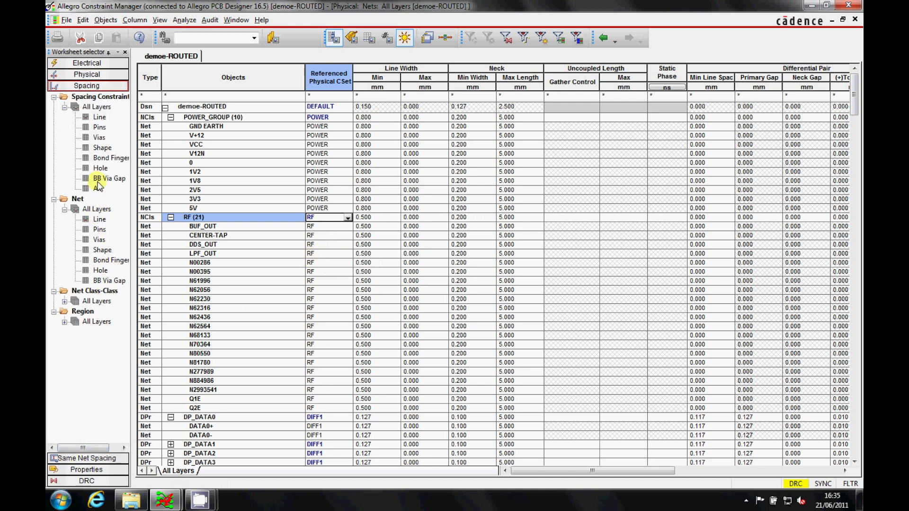
pyautogui.click(98, 117)
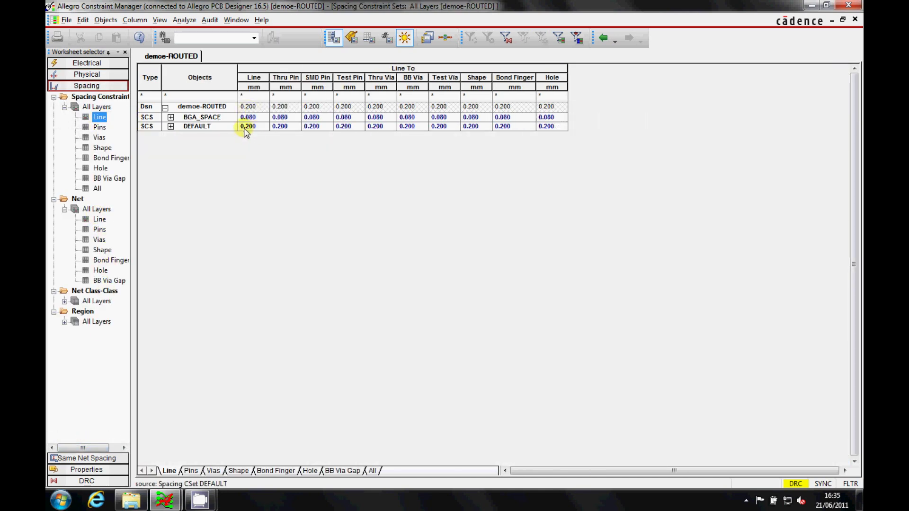
pyautogui.moveTo(246, 131); pyautogui.dragTo(564, 151)
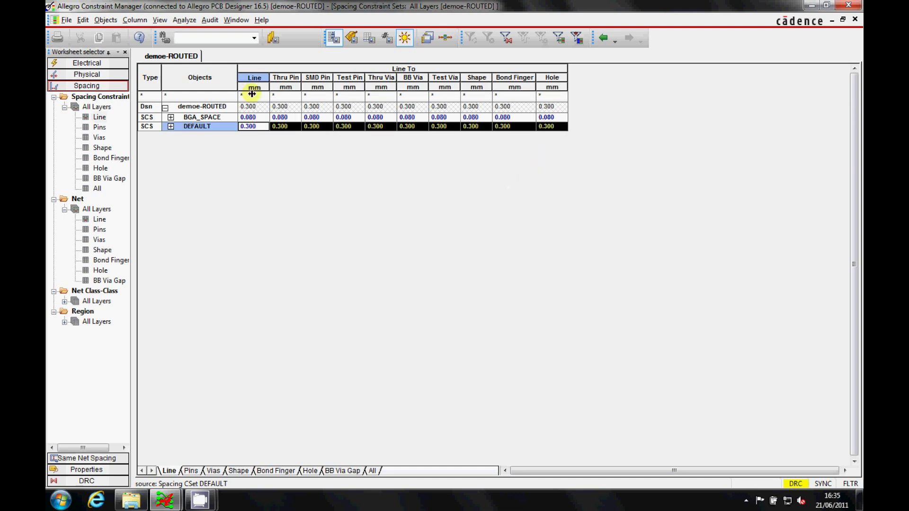
pyautogui.click(67, 21)
pyautogui.moveTo(92, 51)
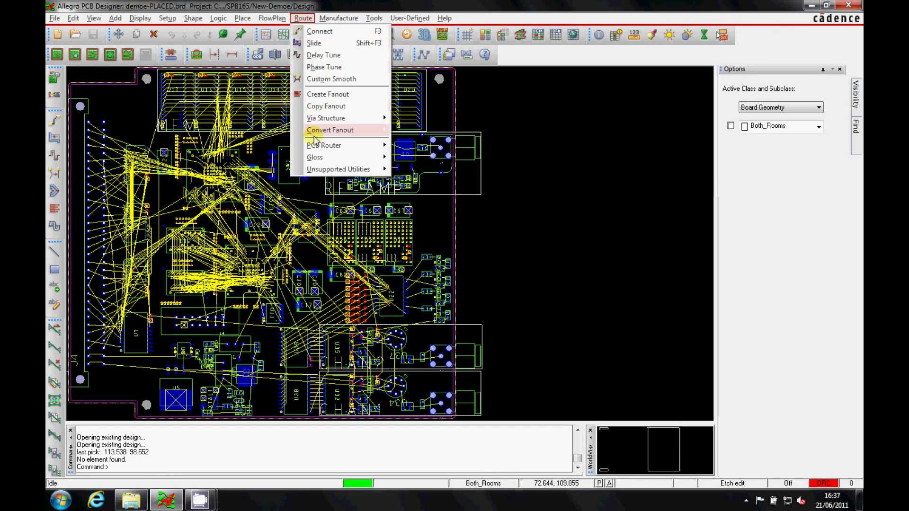
# - Review Route Automatic's Router Setup and Routing Passes tabs and the Miter corners parameters
pyautogui.moveTo(317, 150)
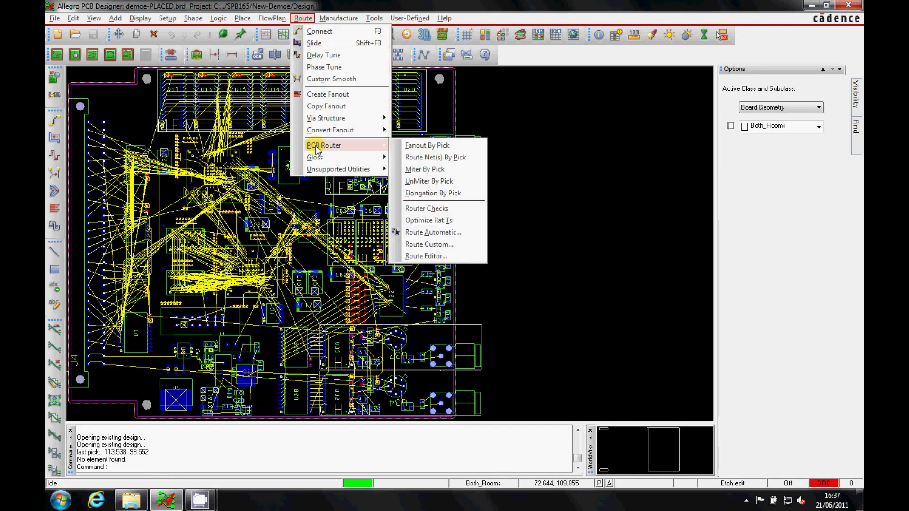
pyautogui.click(448, 234)
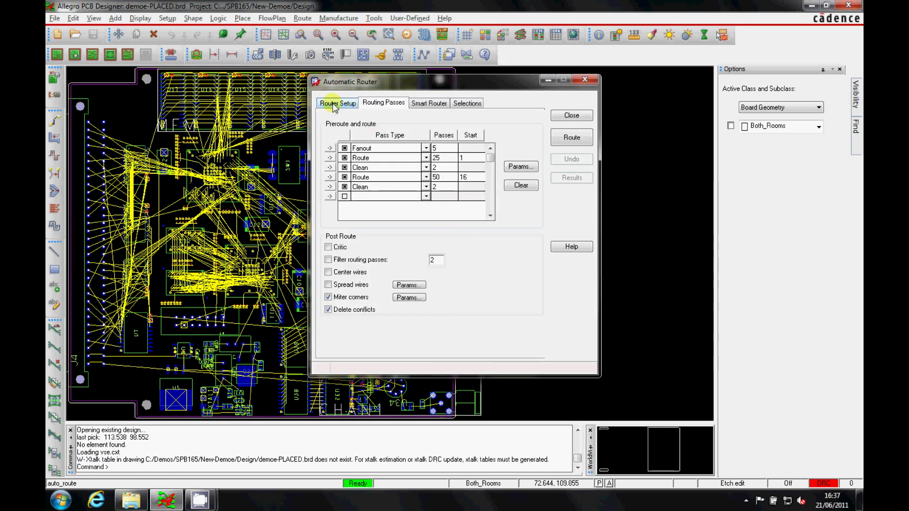
pyautogui.click(336, 105)
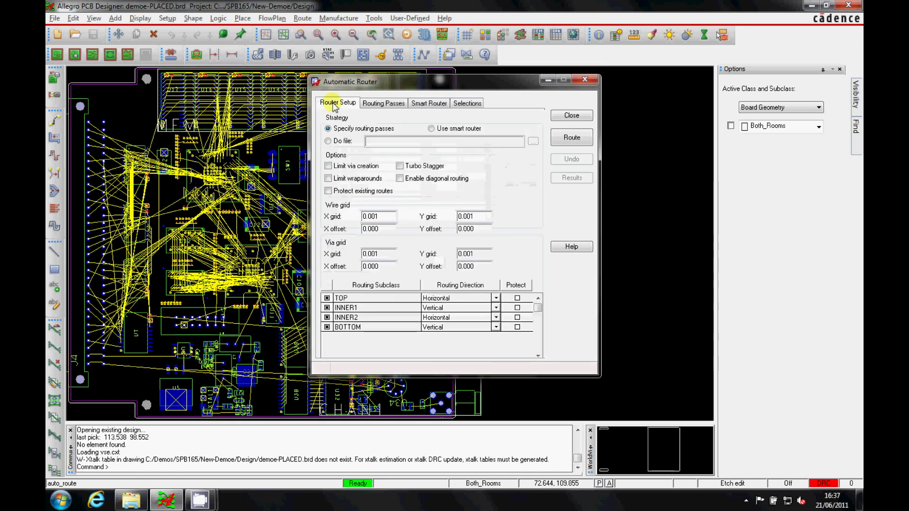
pyautogui.click(386, 104)
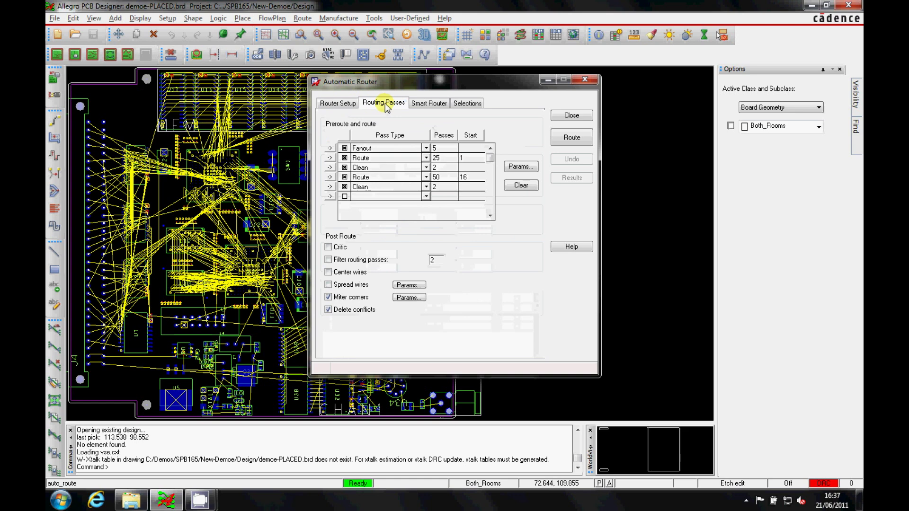
pyautogui.click(406, 298)
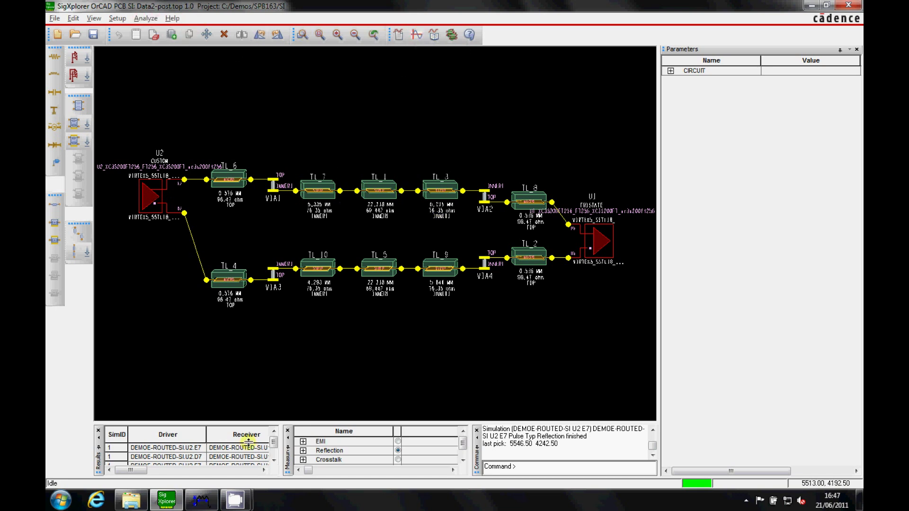
# - Display the reflection results as an eye diagram and move the 'demo' mask into the right eye opening
pyautogui.click(193, 505)
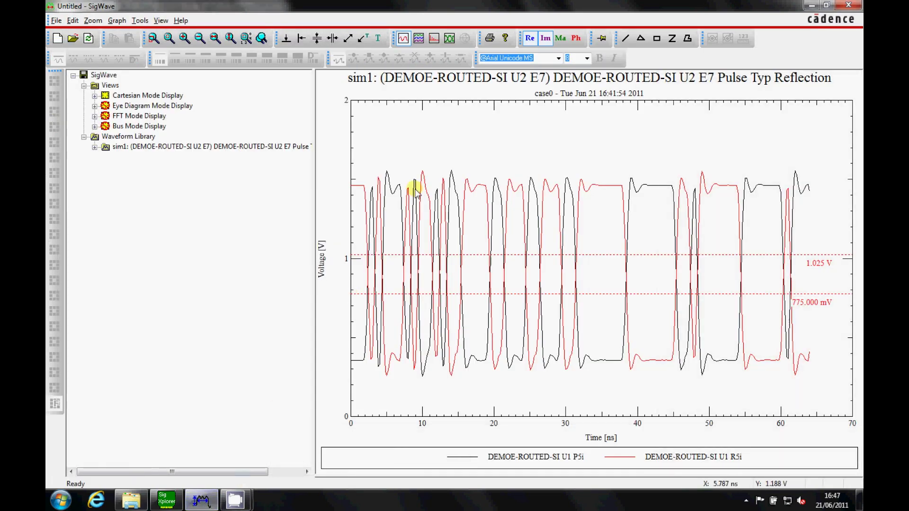
pyautogui.click(451, 39)
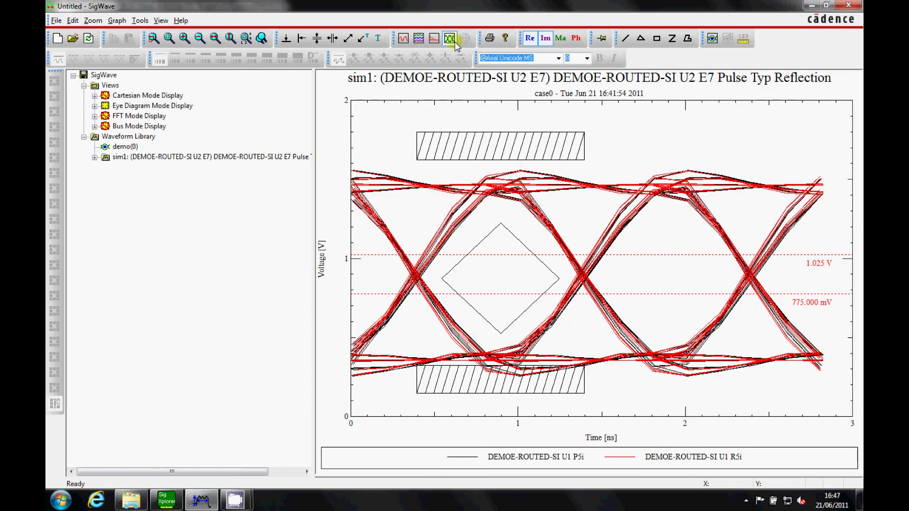
pyautogui.click(502, 335)
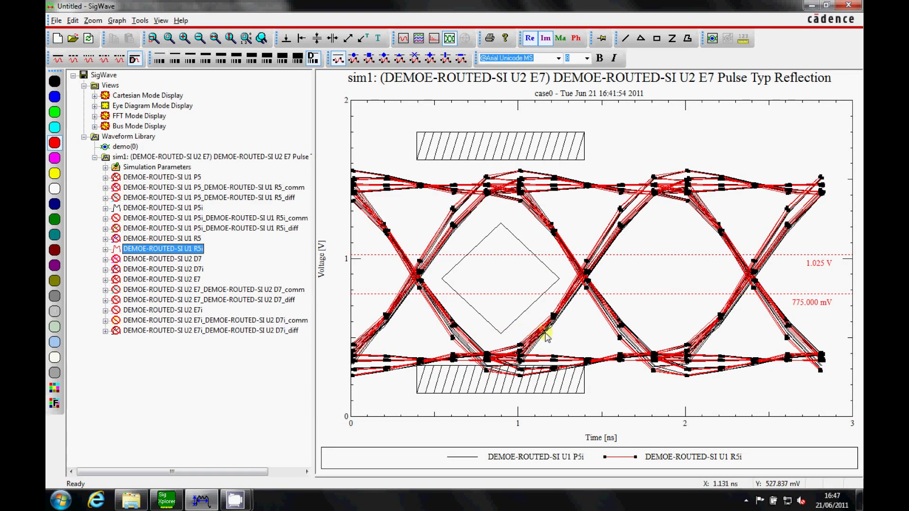
pyautogui.click(503, 329)
pyautogui.moveTo(512, 325); pyautogui.dragTo(673, 328)
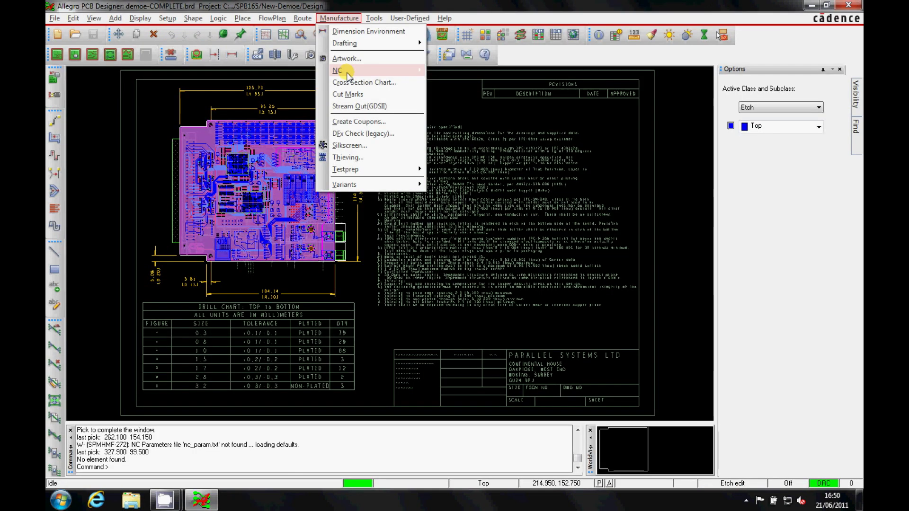
pyautogui.moveTo(360, 70)
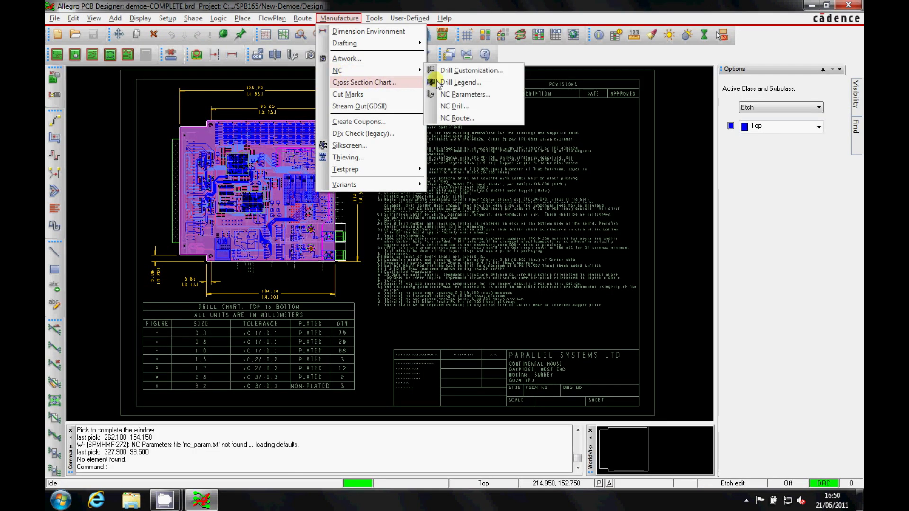
pyautogui.click(455, 107)
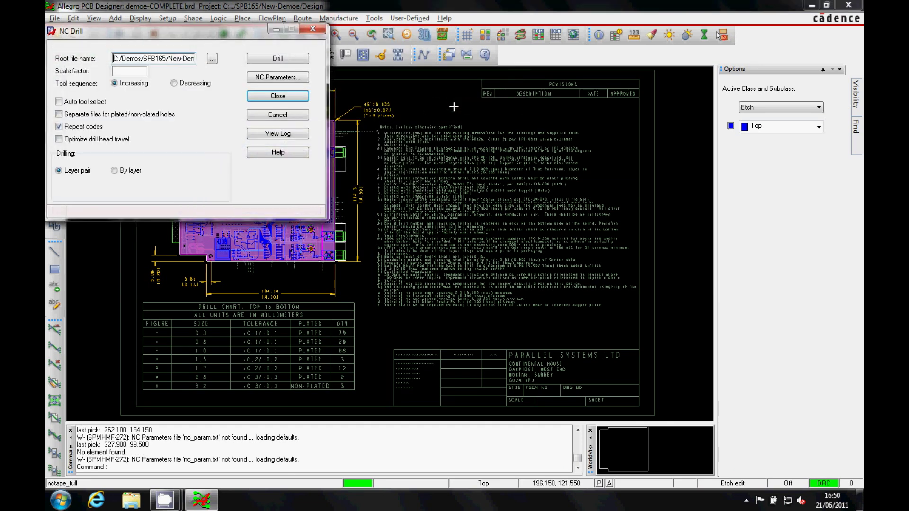
pyautogui.click(275, 96)
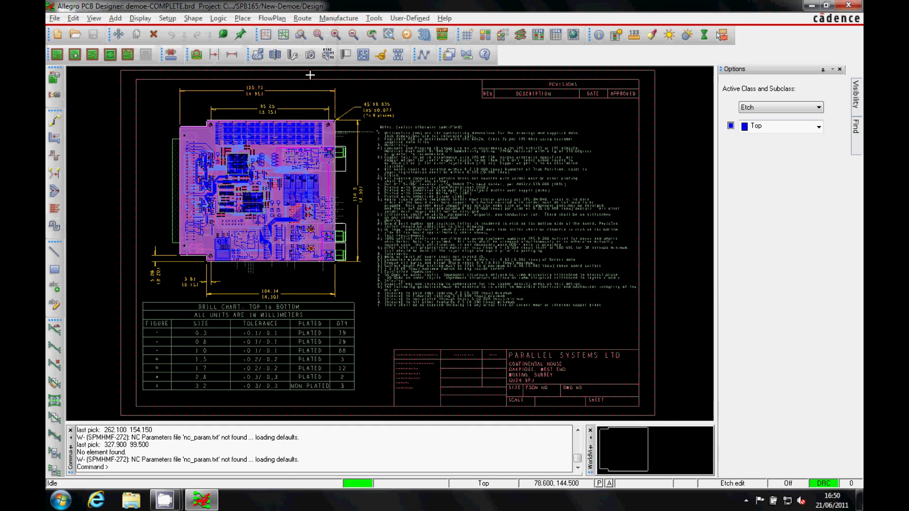
pyautogui.click(339, 18)
pyautogui.click(343, 59)
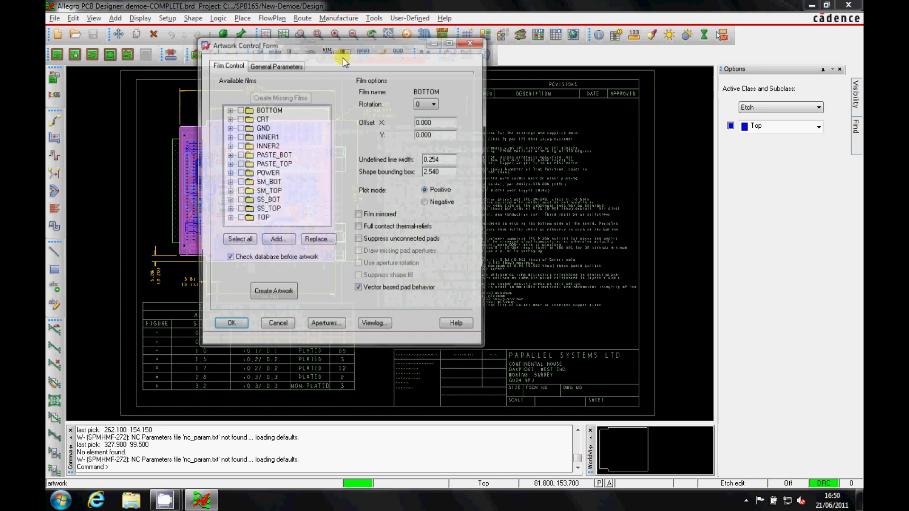
pyautogui.click(294, 64)
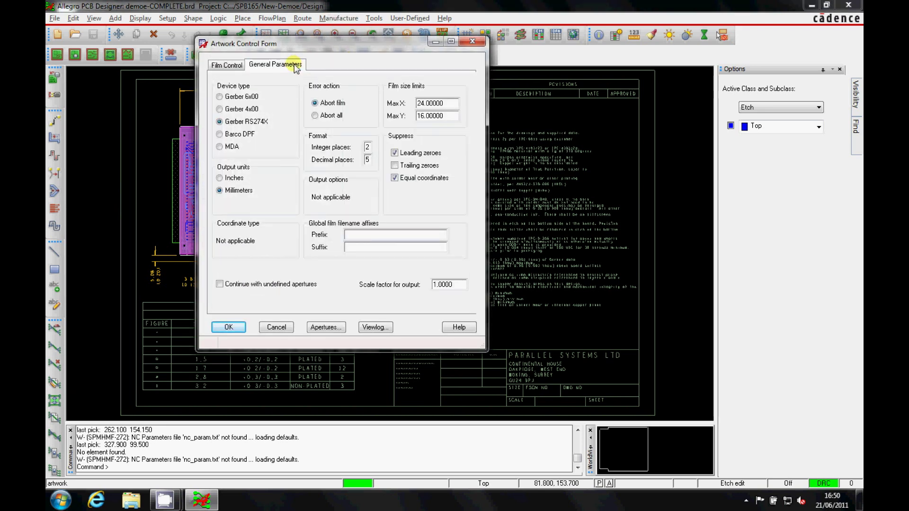
pyautogui.click(226, 66)
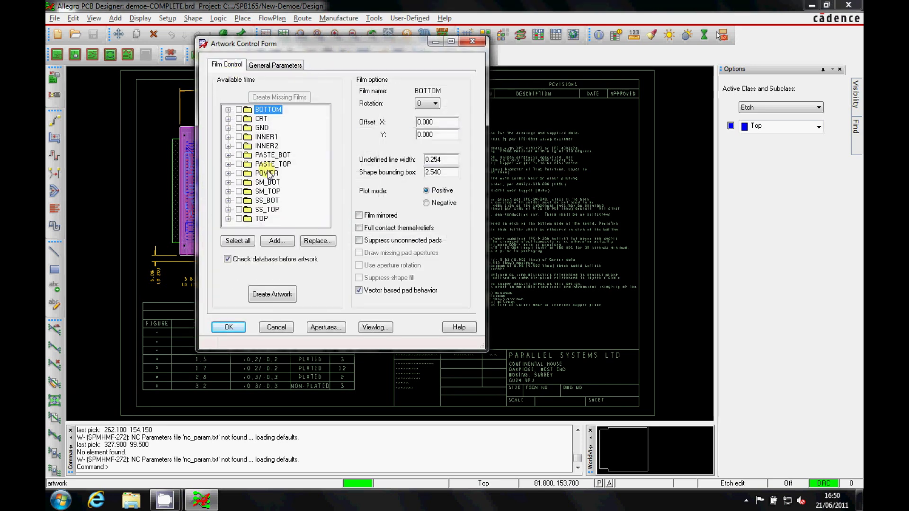
pyautogui.click(229, 327)
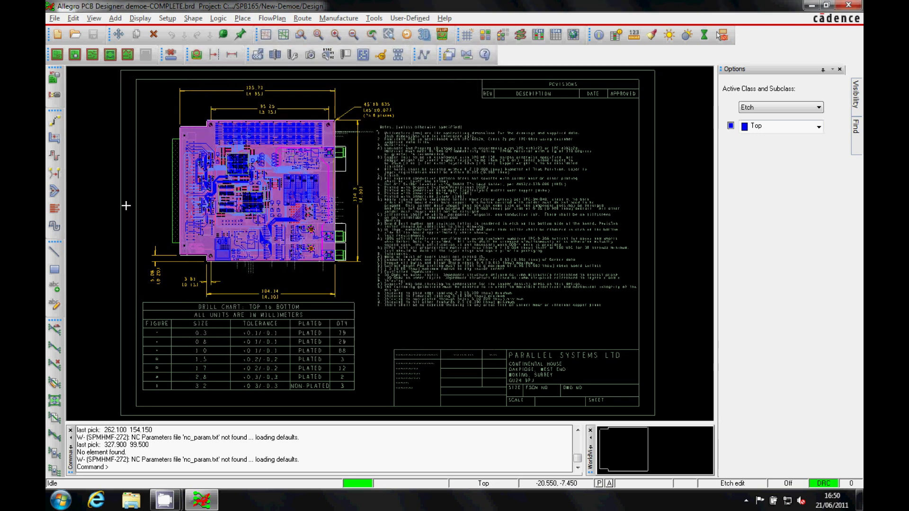
# - Open the File menu to reach the Export formats
pyautogui.click(55, 19)
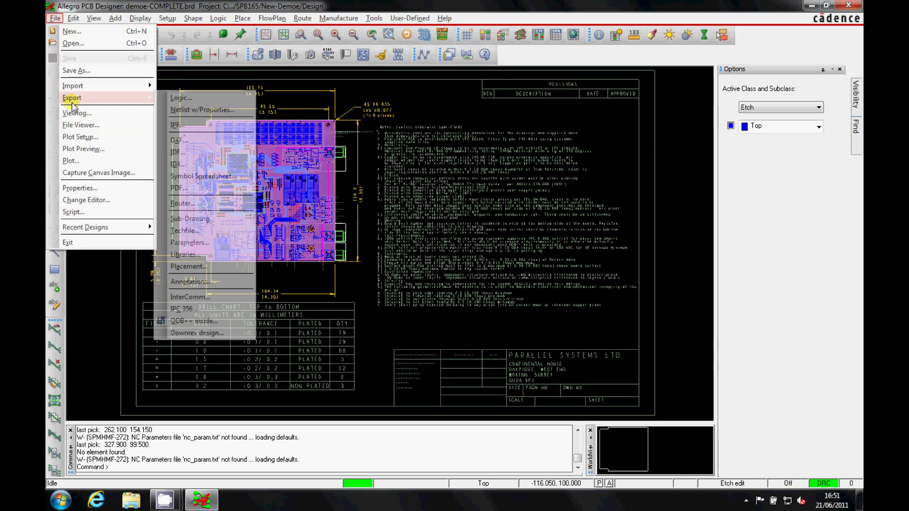